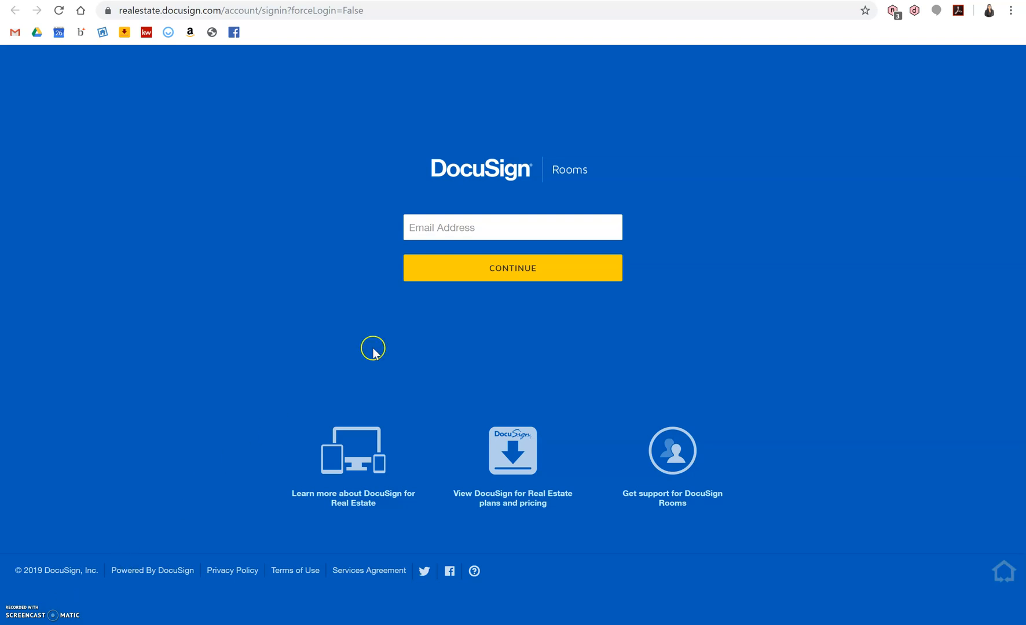
Sign in with the saved account e-mail from autofill and continue to the password page.
key("Return")
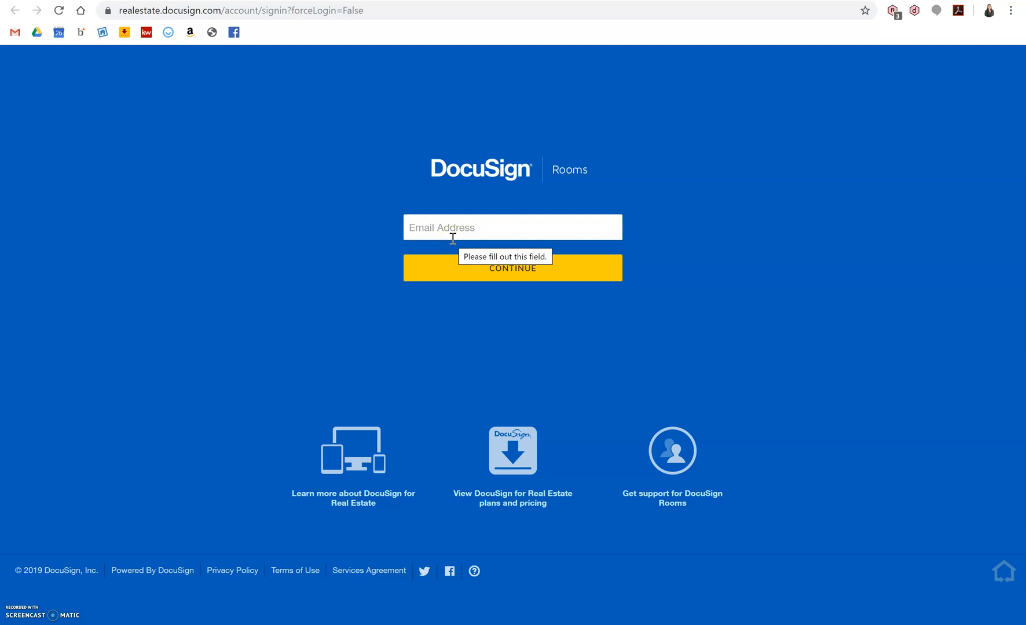
left_click(456, 227)
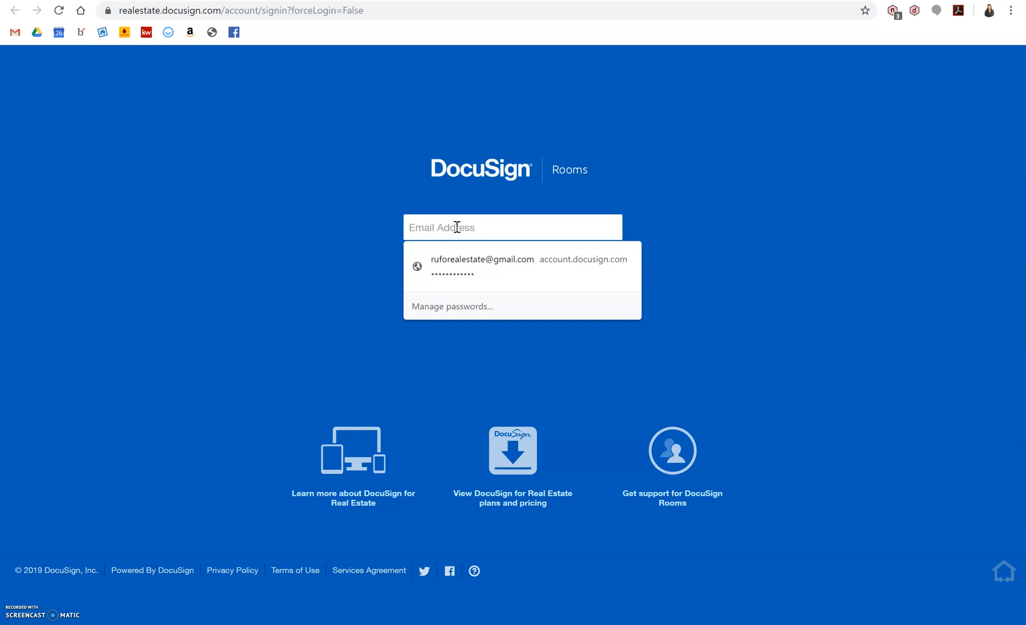
left_click(462, 273)
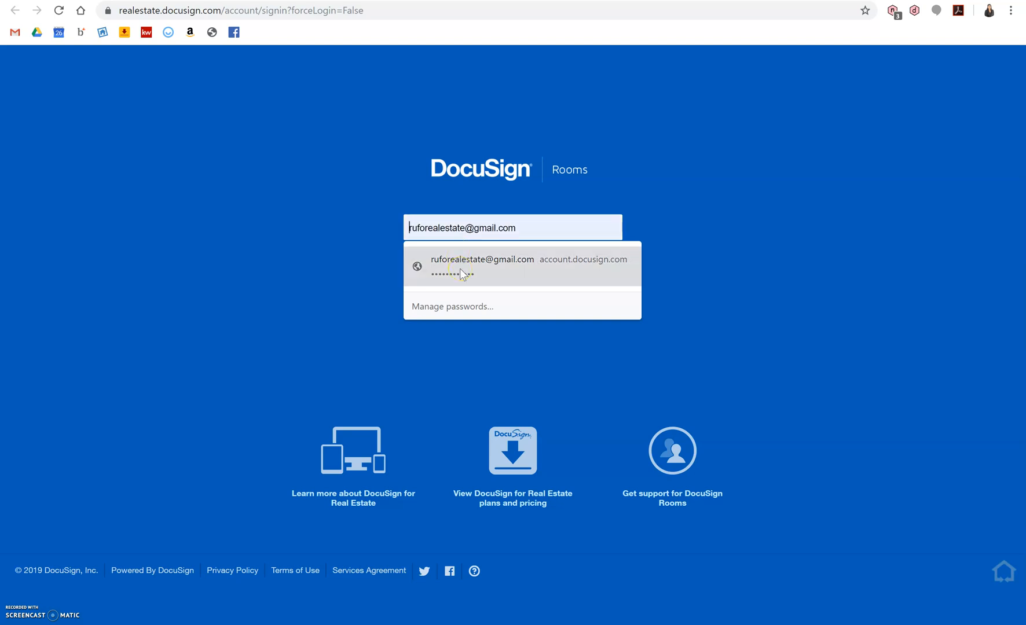
left_click(461, 271)
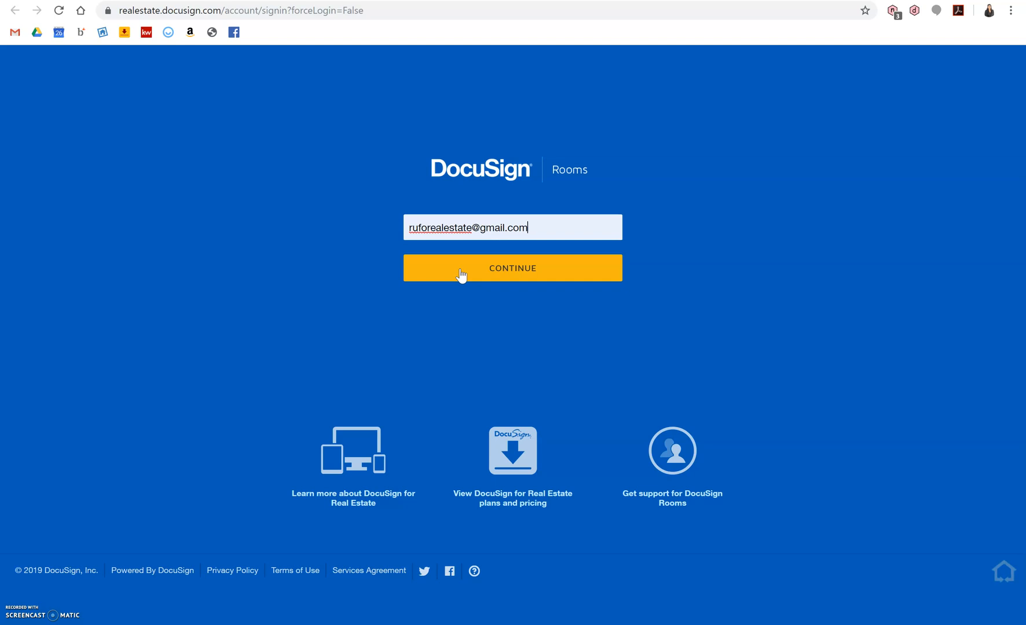
left_click(461, 275)
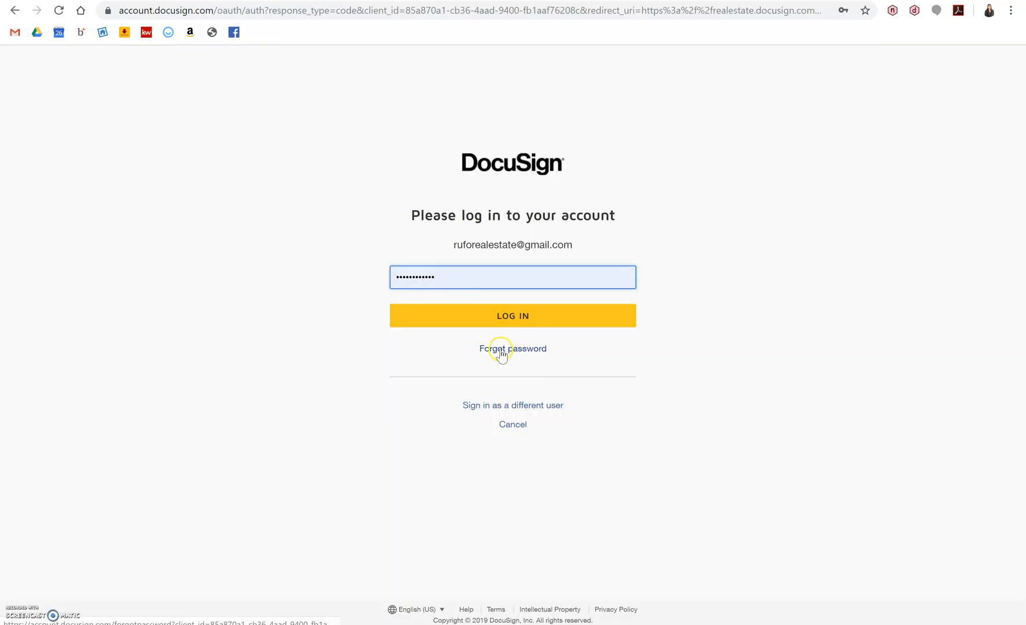
Log in with the saved password and open the 123 Main Street room's details.
left_click(519, 317)
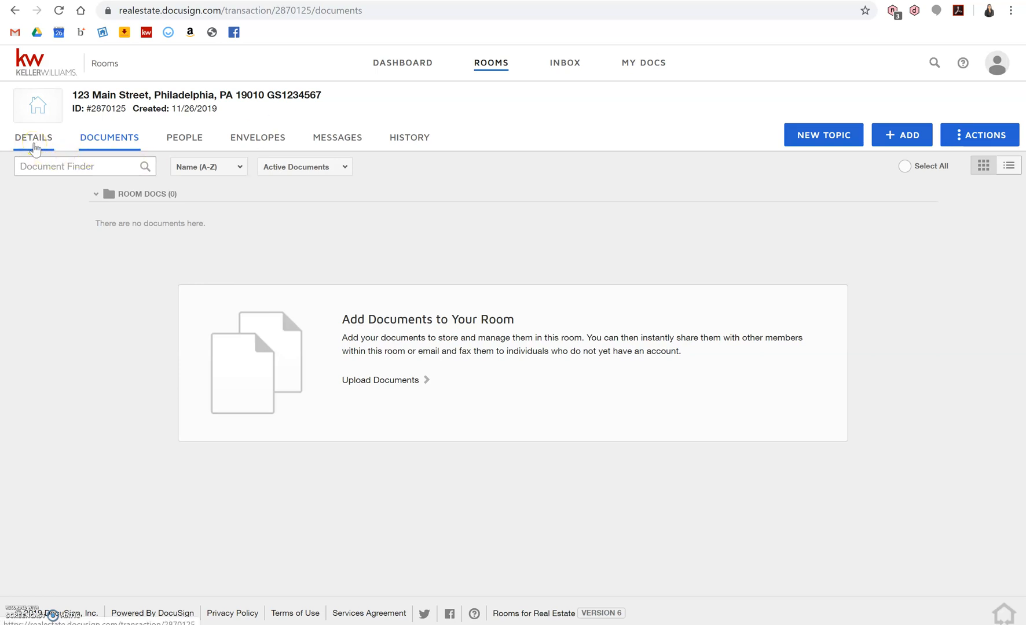
left_click(35, 148)
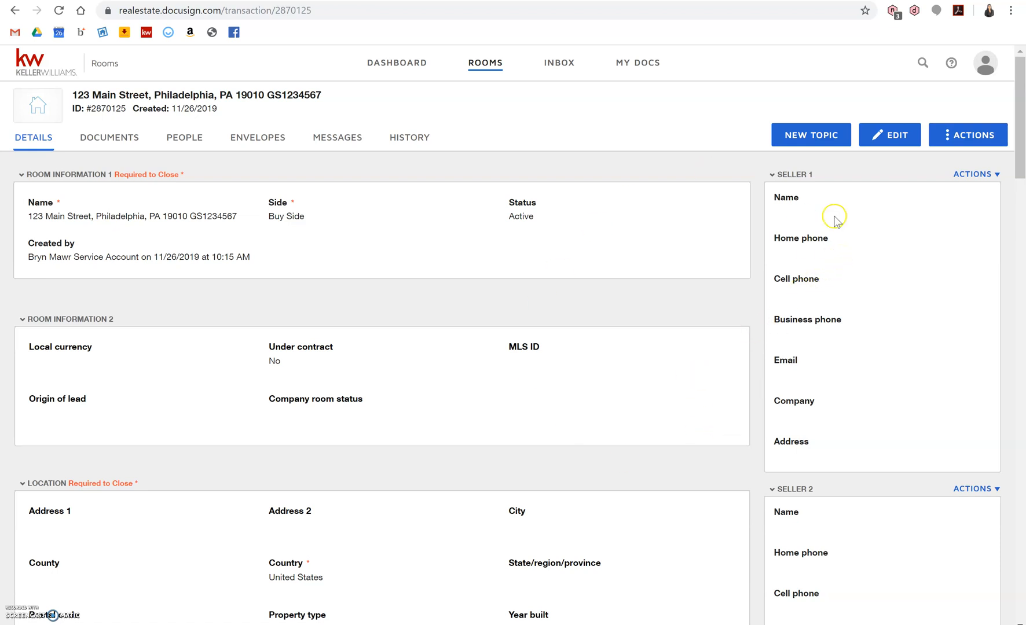
Switch the 123 Main Street room's details into edit mode.
left_click(886, 140)
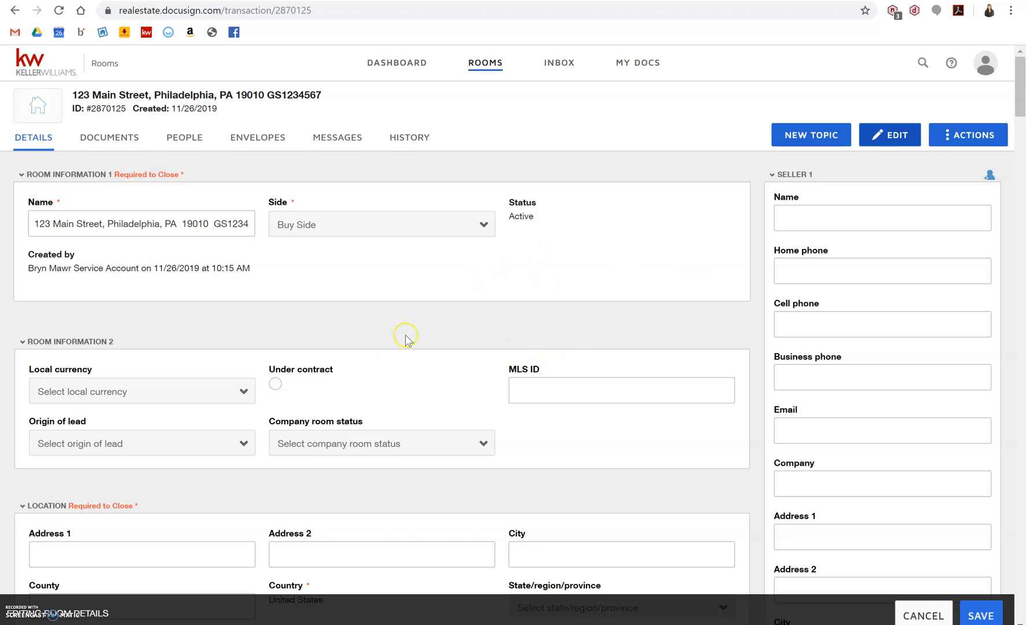
Scroll the editable room details form down to the Buyer 1 contact panel.
scroll(396, 358, "down", 2)
scroll(396, 358, "down", 4)
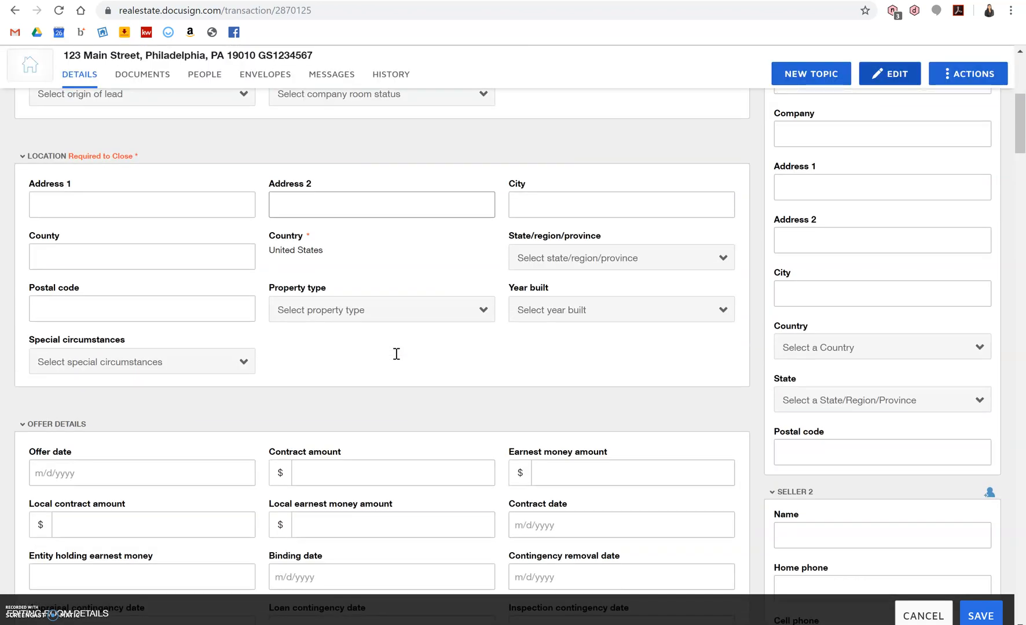
scroll(396, 354, "up", 1)
scroll(396, 353, "up", 6)
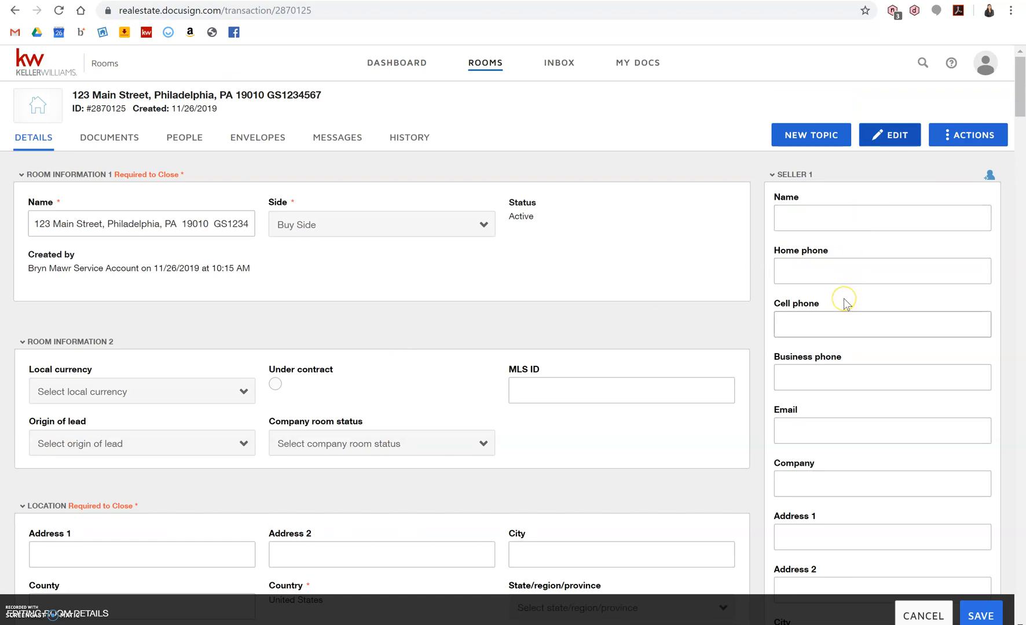
scroll(843, 298, "down", 2)
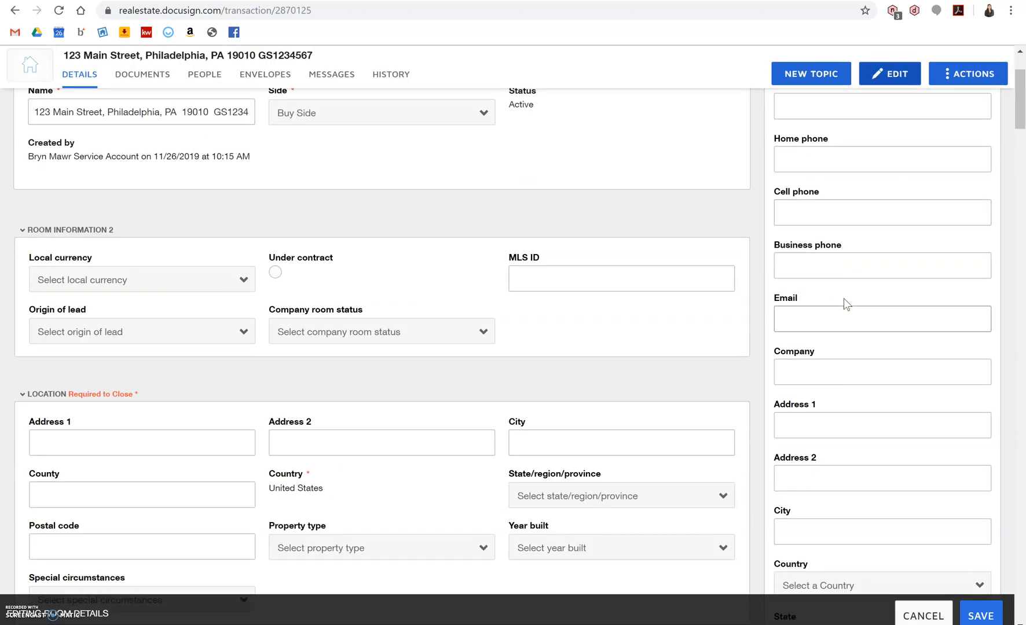
scroll(842, 298, "down", 6)
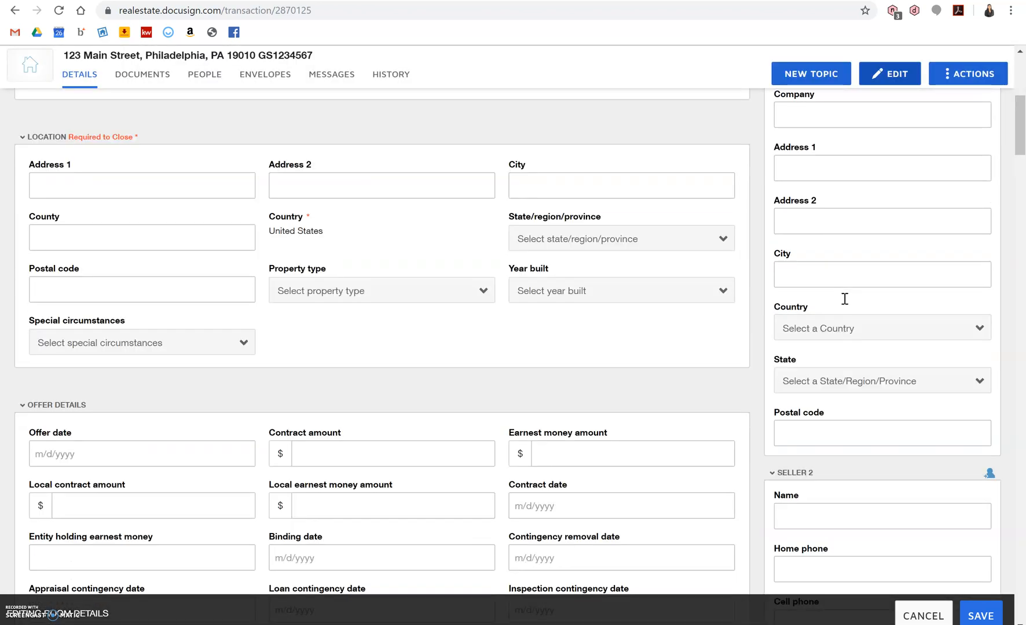
scroll(845, 305, "down", 2)
scroll(844, 298, "up", 6)
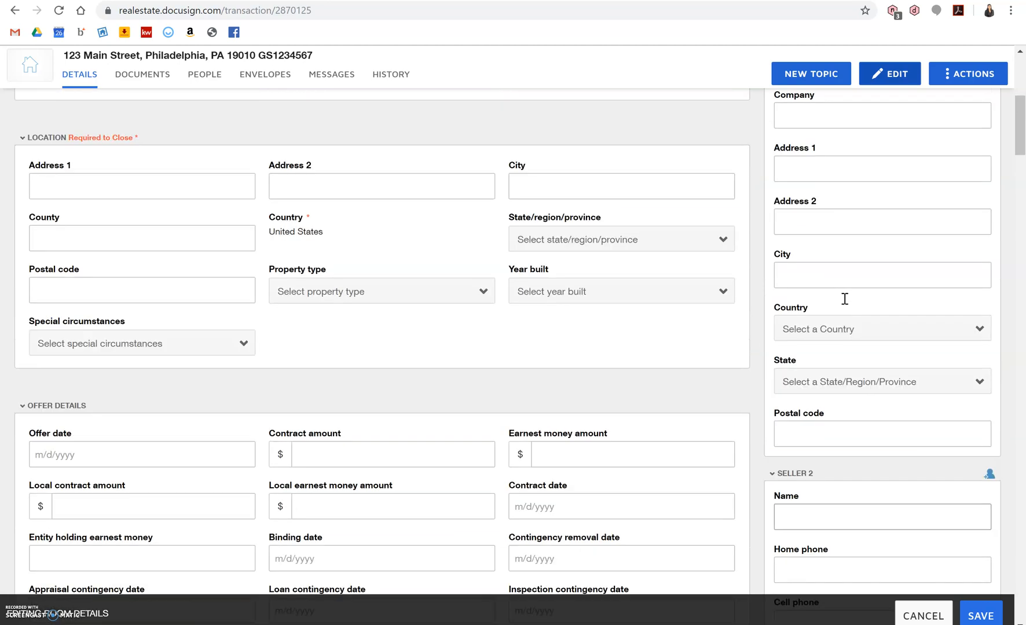
scroll(845, 299, "up", 2)
scroll(813, 275, "down", 4)
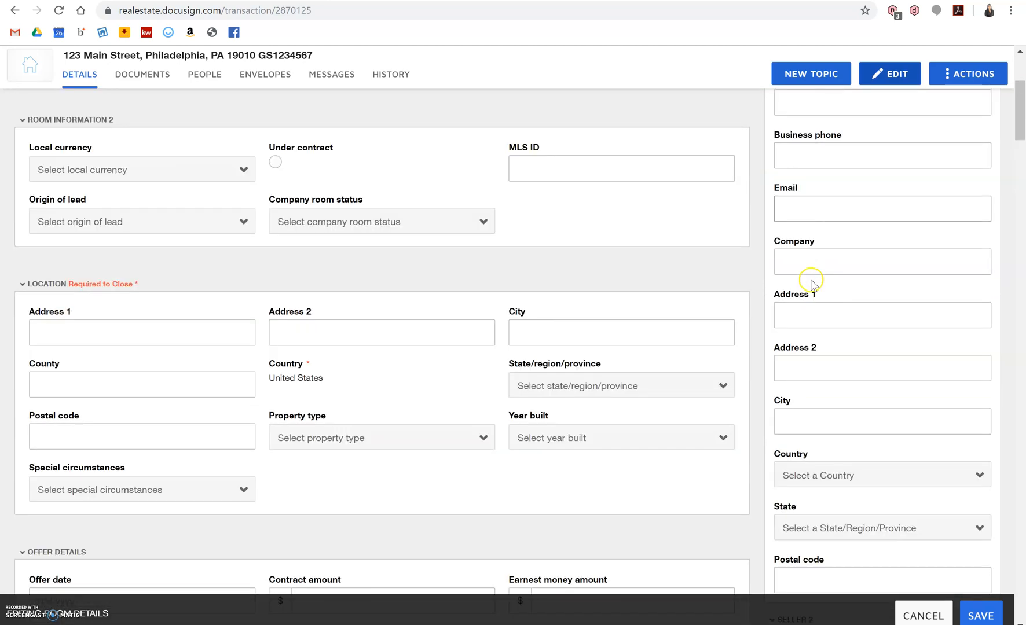
scroll(812, 279, "down", 11)
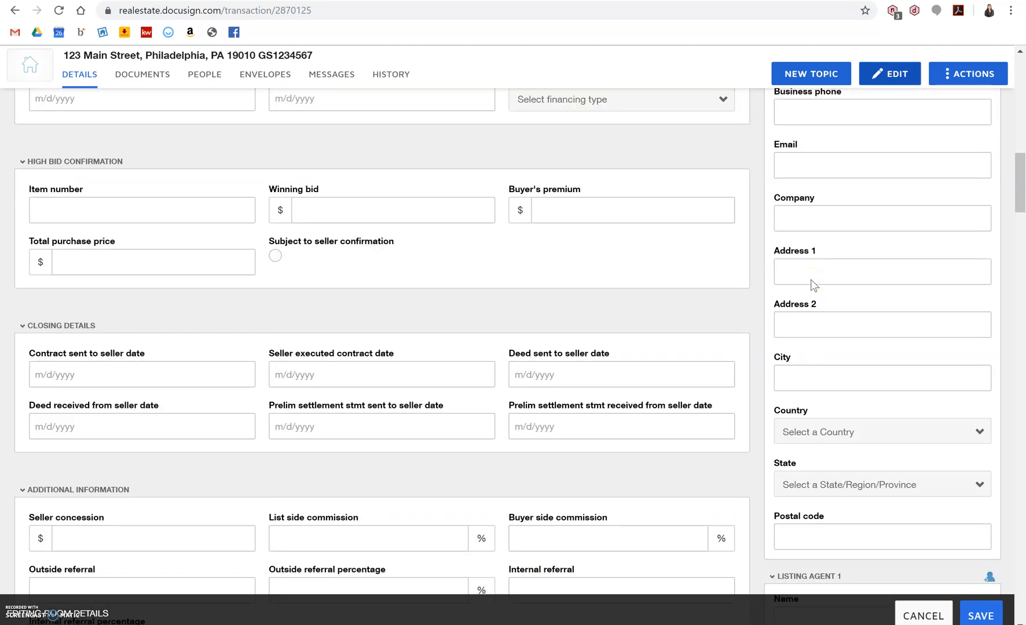
scroll(811, 280, "down", 7)
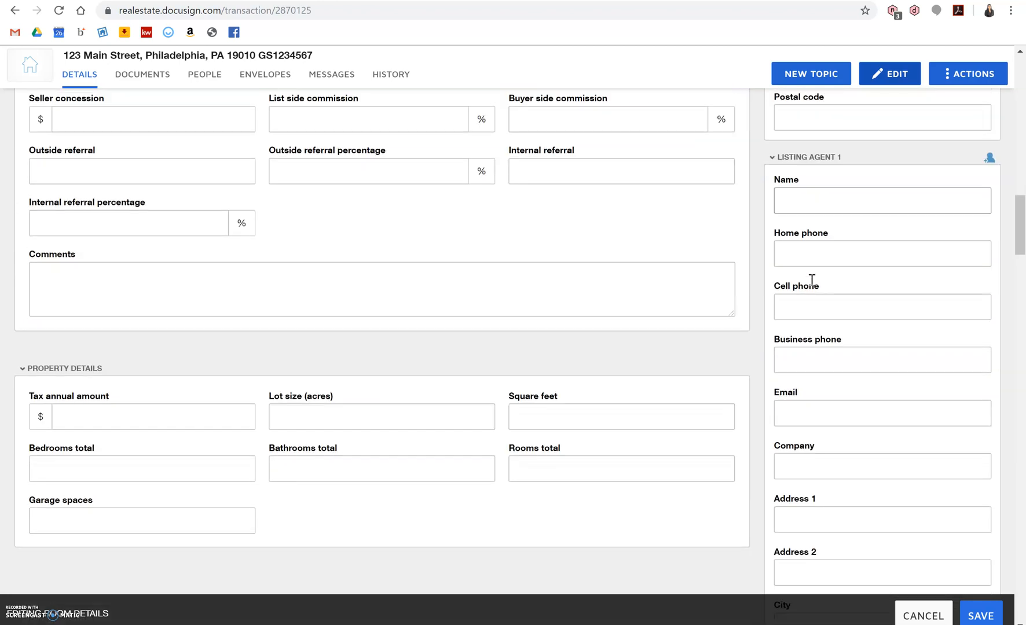
scroll(812, 279, "down", 12)
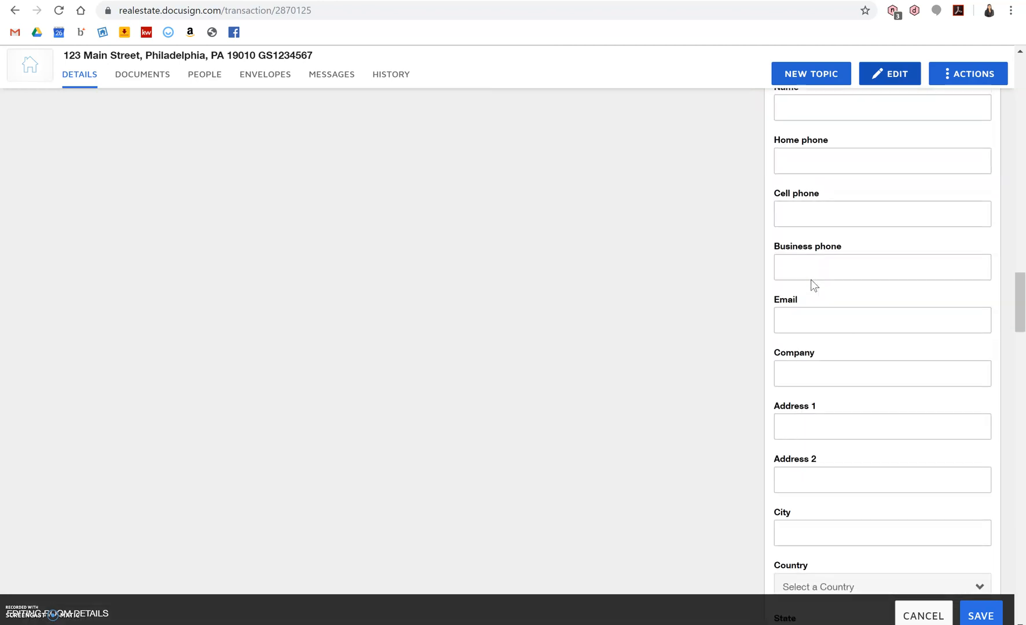
scroll(812, 282, "up", 2)
scroll(812, 283, "down", 7)
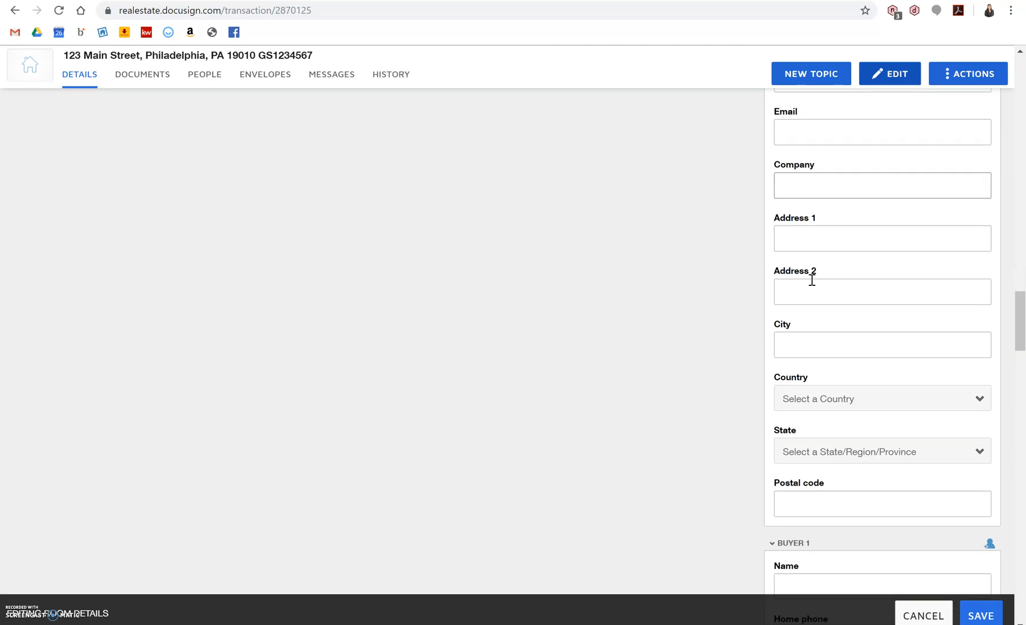
scroll(811, 279, "down", 3)
scroll(812, 284, "down", 2)
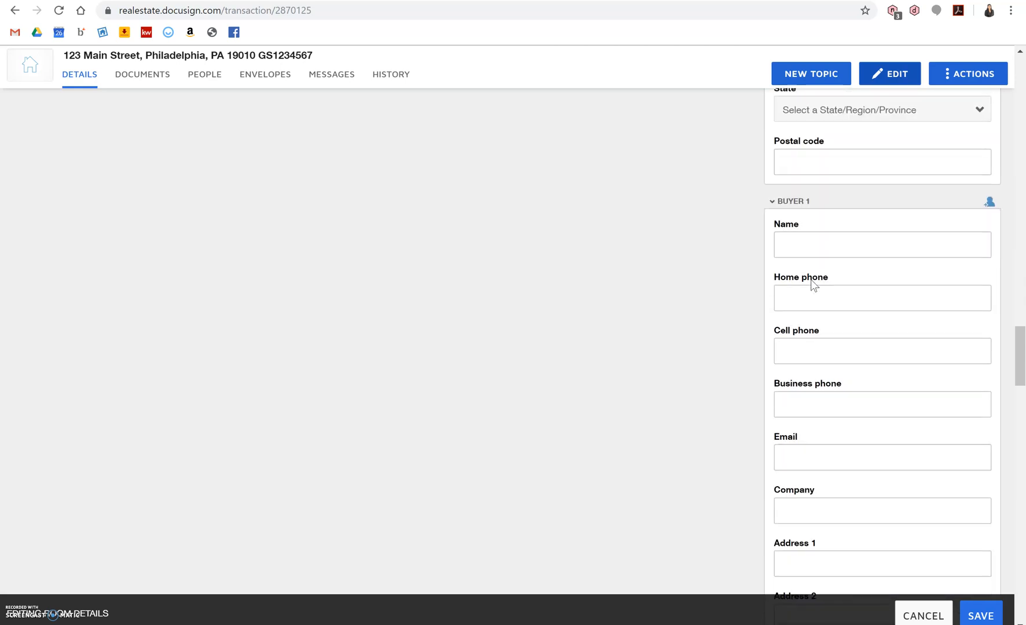
Enter Buyer 1's full name, cell phone number and e-mail address in the details form.
left_click(822, 239)
type("R")
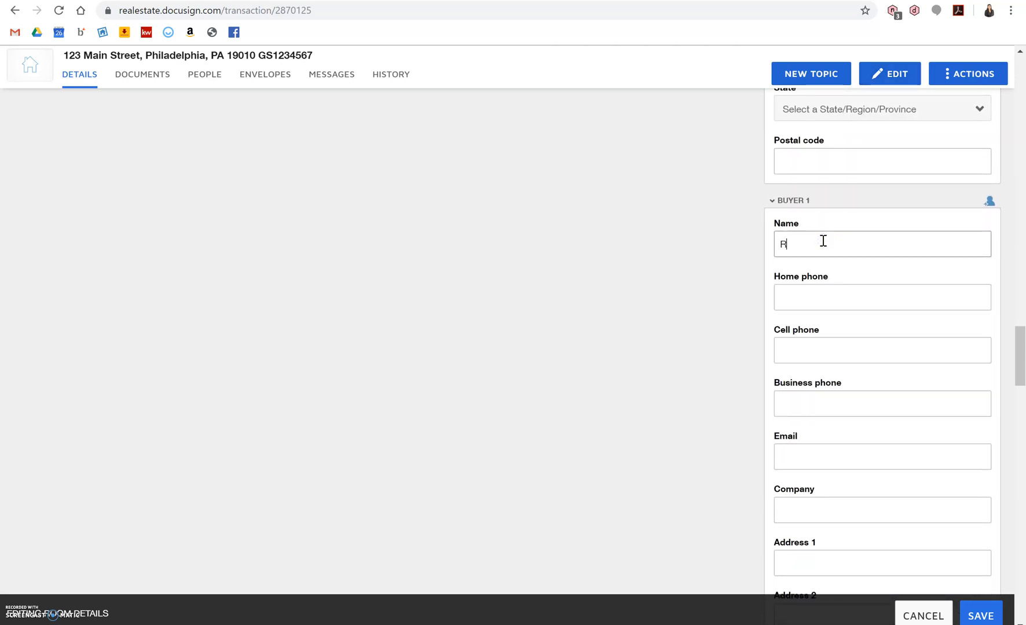
type("obert Buyer")
key("Tab")
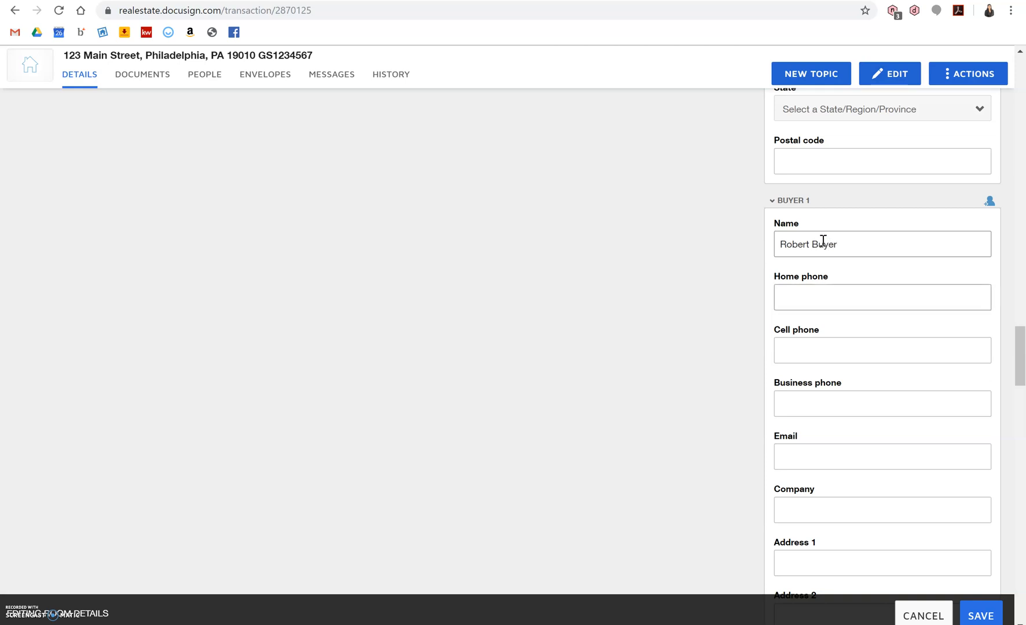
key("Tab")
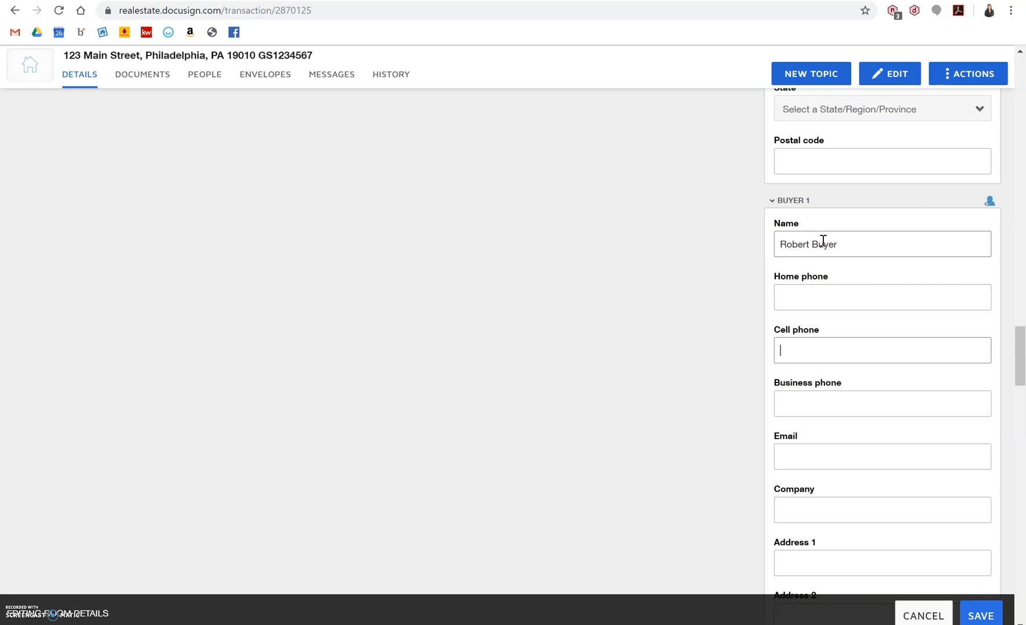
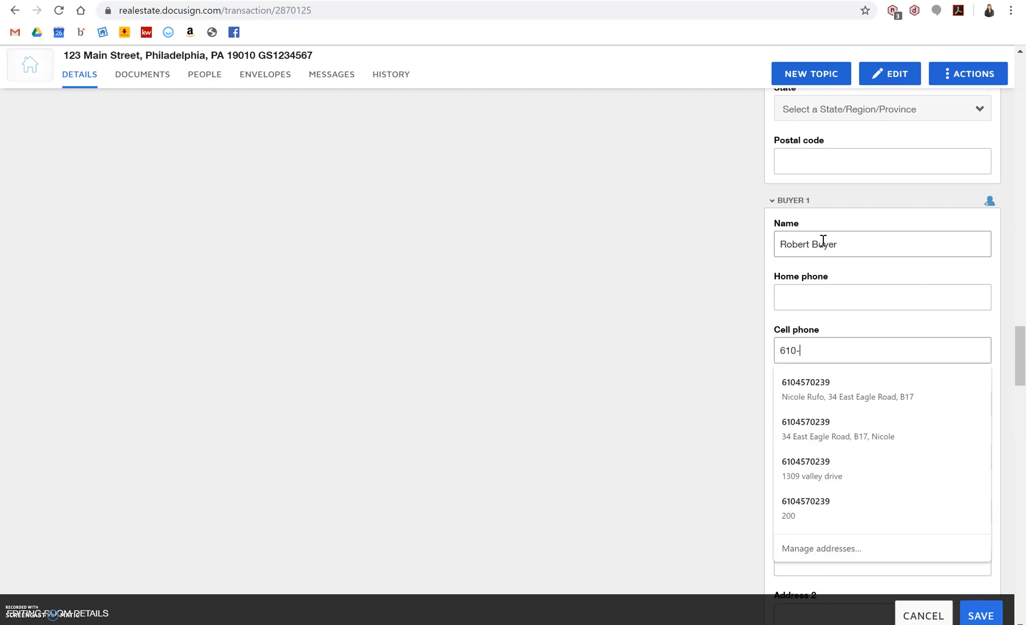
key("Tab")
key("Tab")
scroll(822, 240, "down", 1)
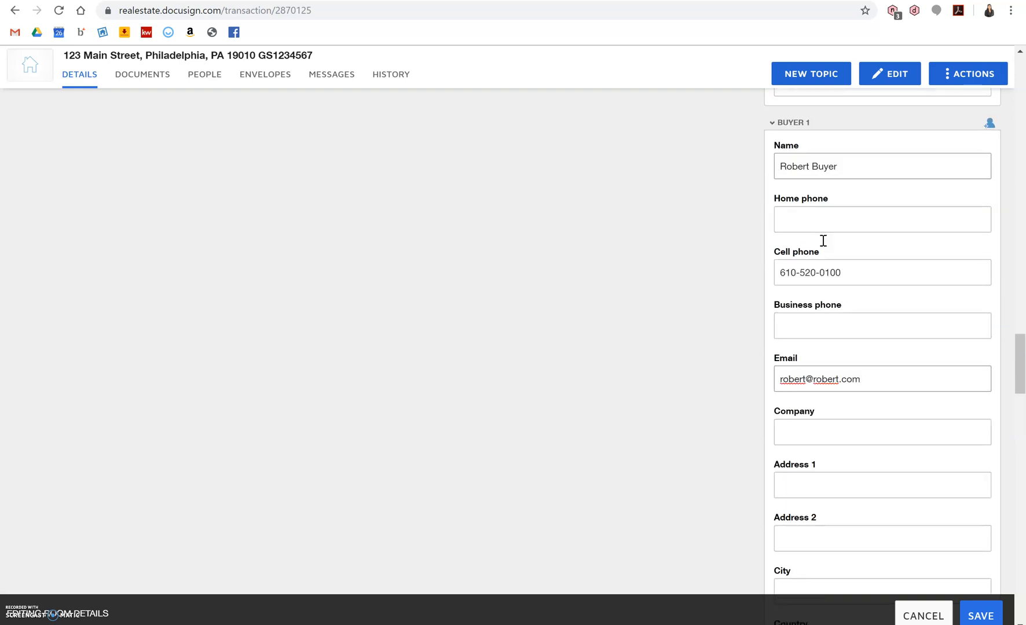
scroll(822, 241, "down", 10)
scroll(822, 243, "down", 8)
Enter Buyer Agent 1's full name and cell phone number.
left_click(811, 341)
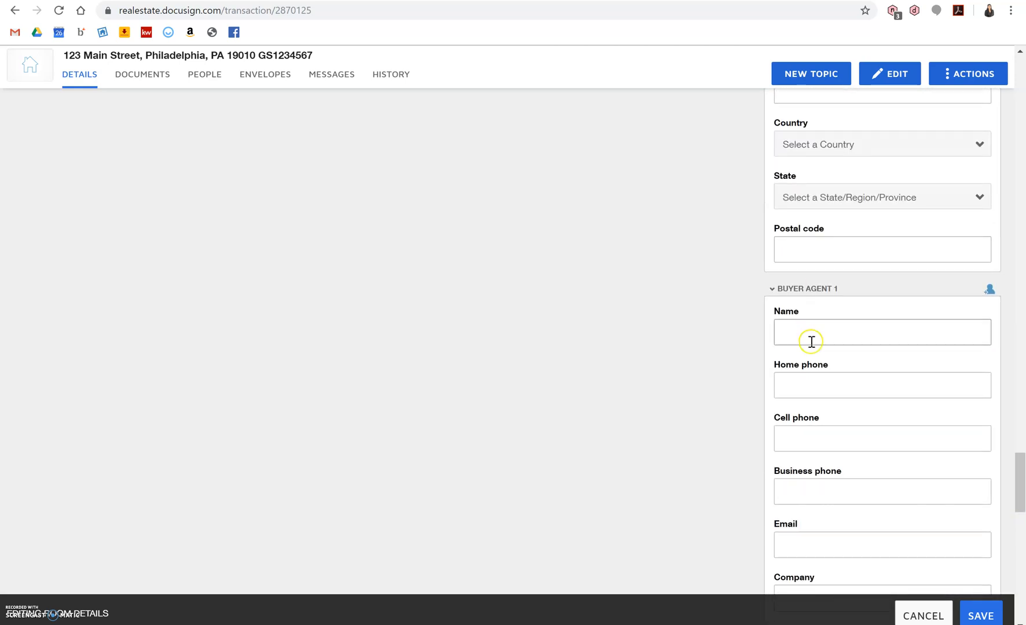
type("Nicole")
key("Tab")
key("shift+Tab")
key("Tab")
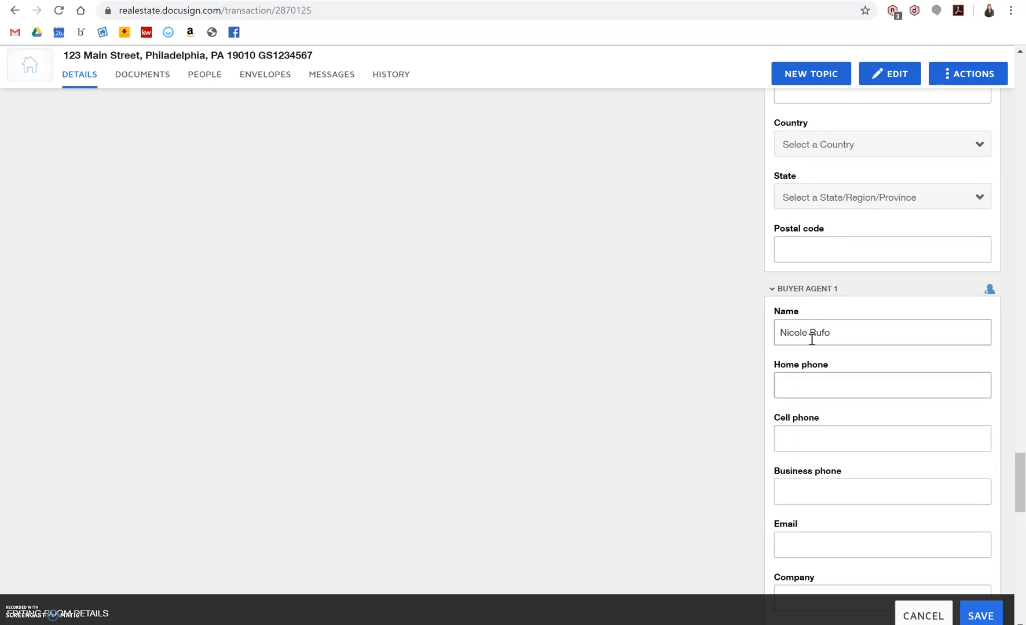
key("Tab")
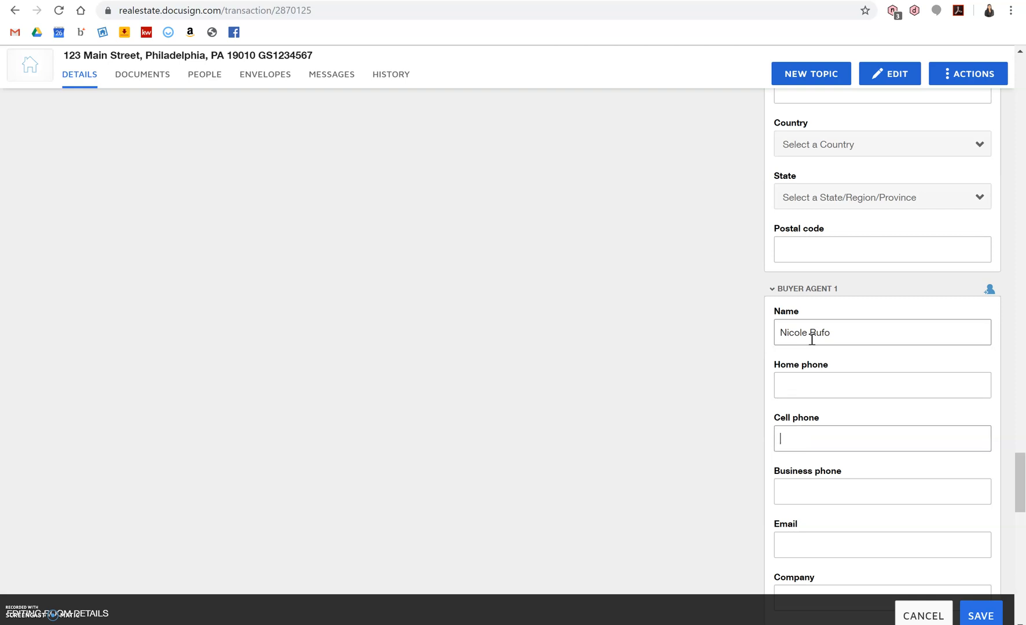
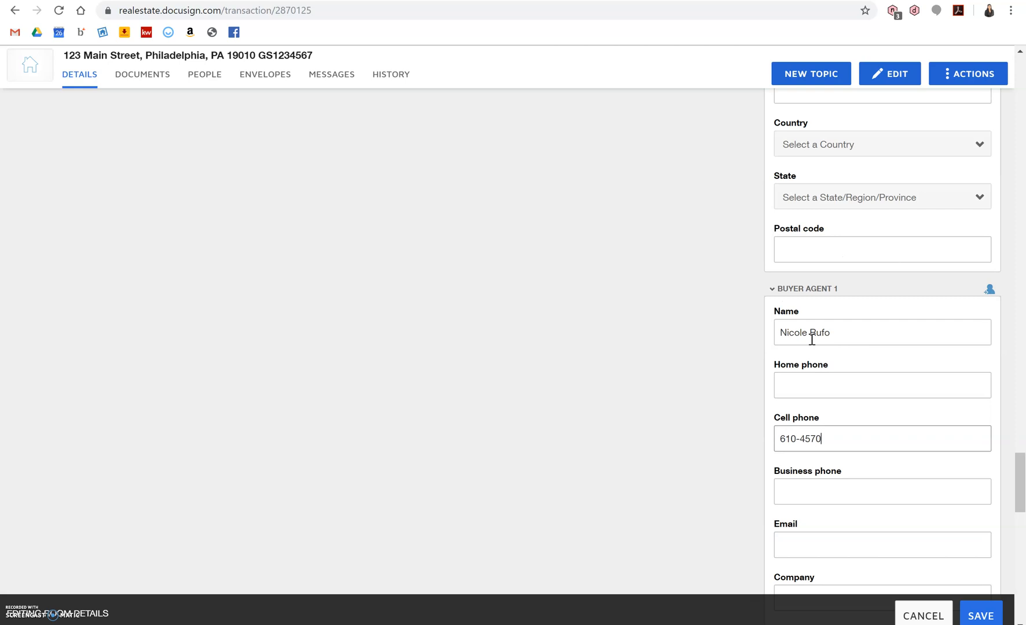
Add the agent's e-mail address and company Keller Williams Main Line Realty.
scroll(810, 338, "down", 2)
left_click(797, 421)
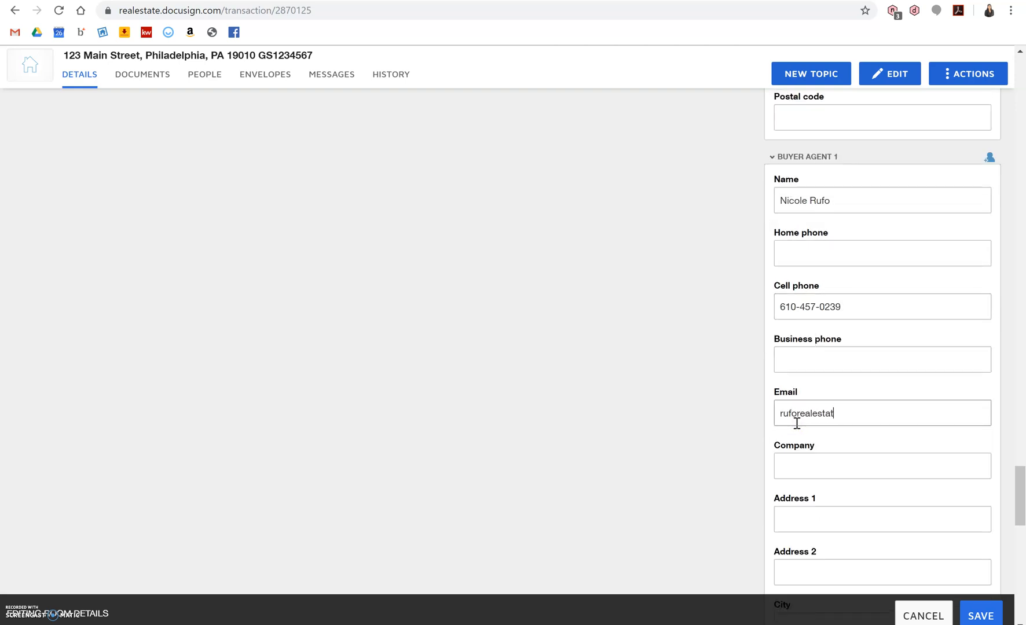
key("Tab")
type("Keller Williams ")
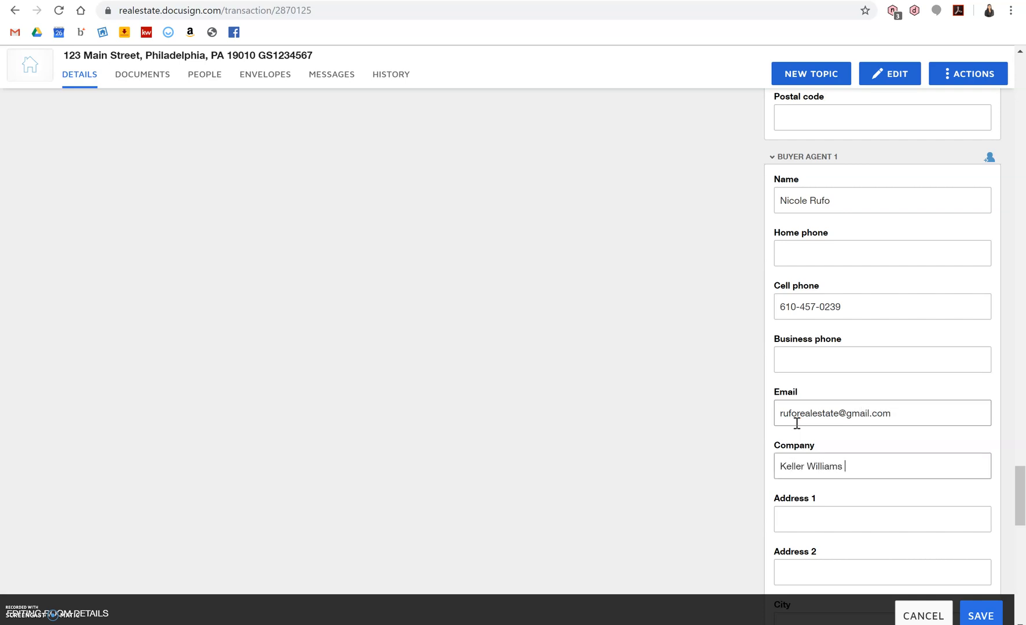
type("Main Line Realty")
Enter the agent's office street address, save the room details, and go to Documents.
scroll(797, 423, "down", 3)
left_click(812, 369)
type("720")
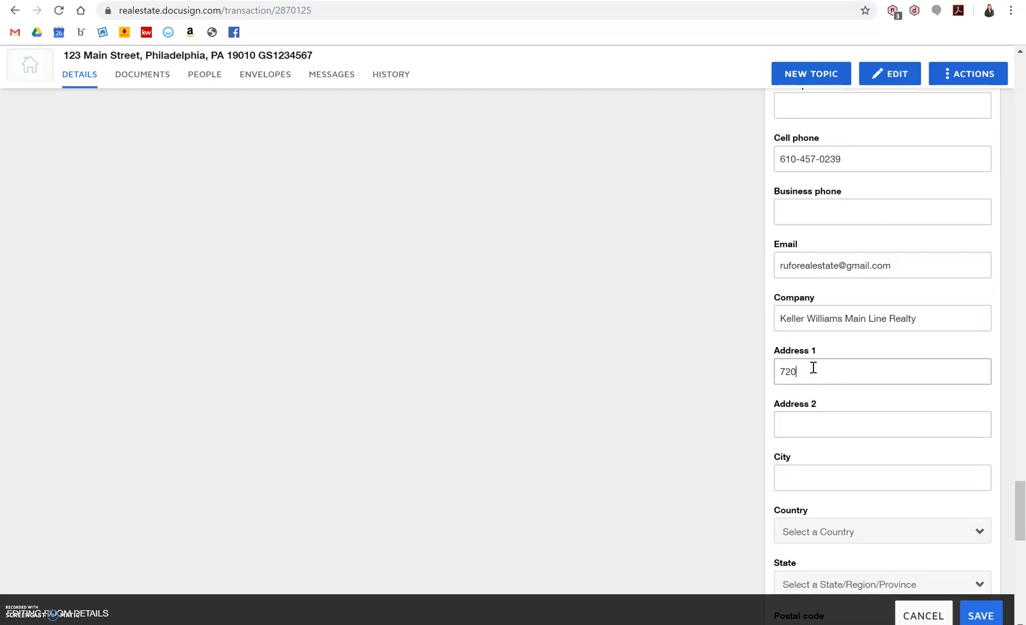
type(" West Lancaster A")
type("ue")
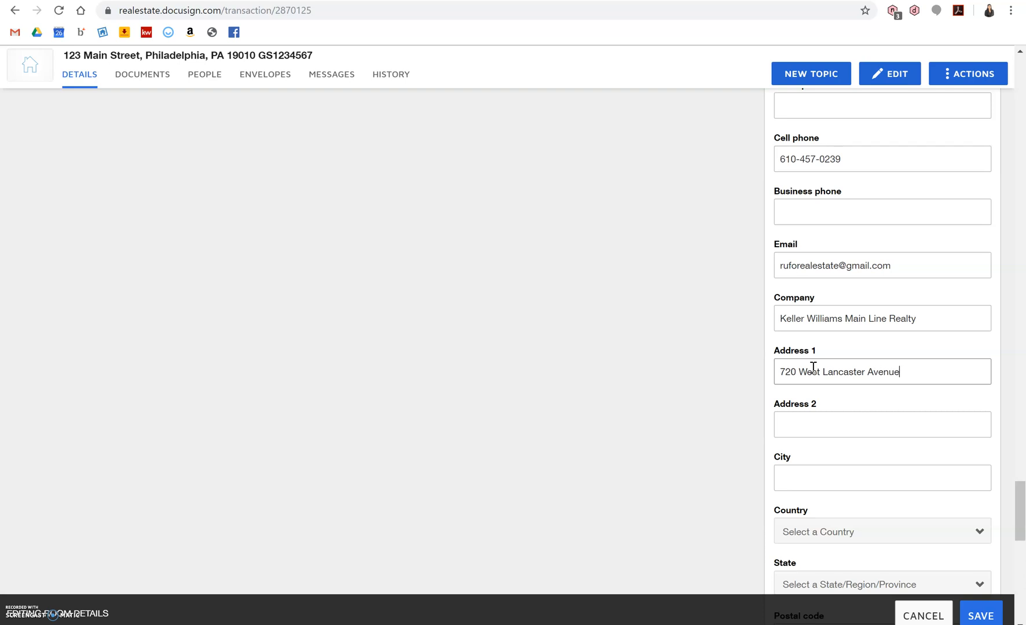
scroll(813, 370, "down", 7)
scroll(813, 370, "down", 3)
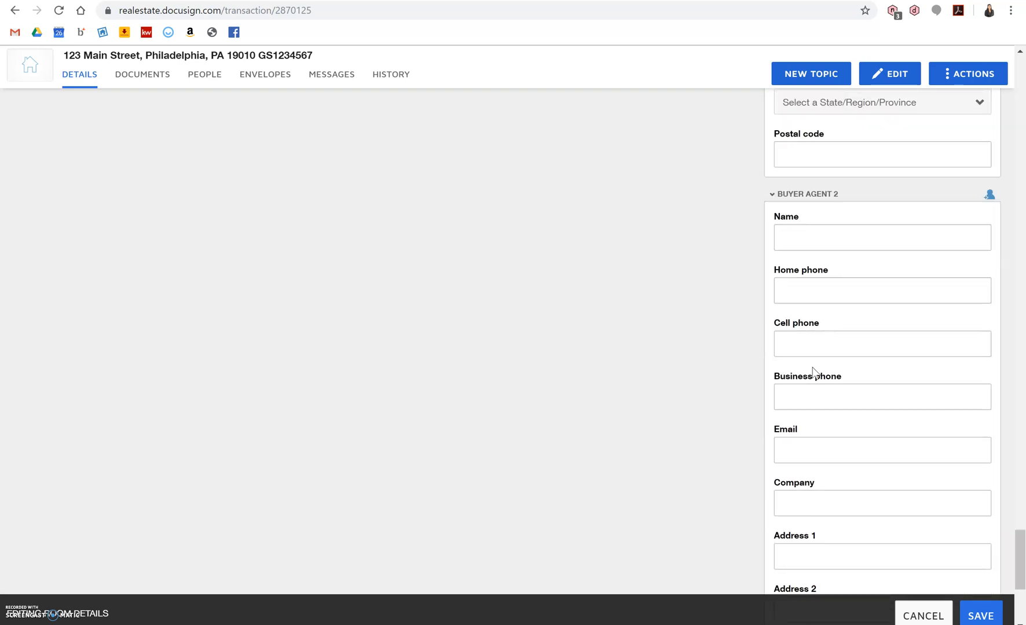
left_click(980, 617)
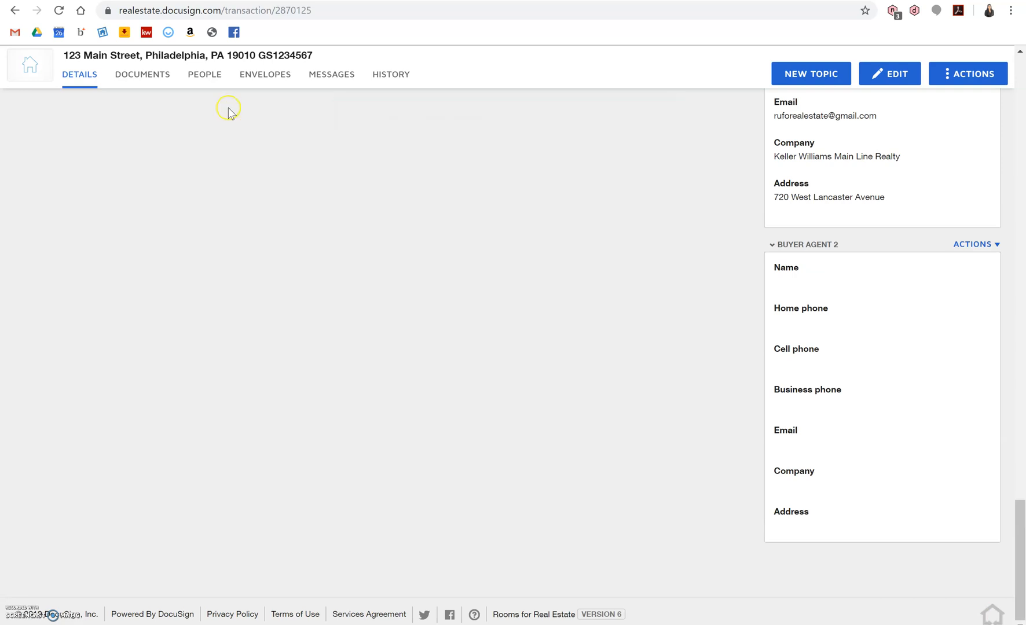
left_click(150, 73)
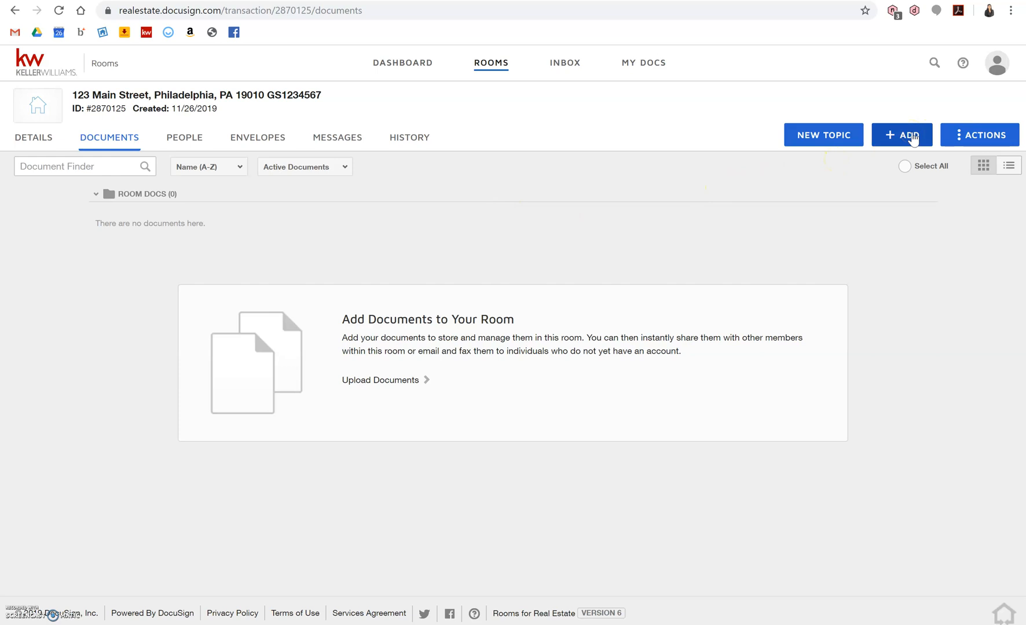
Choose Add > Docusign forms to open the Add DocuSign Forms dialog.
left_click(913, 137)
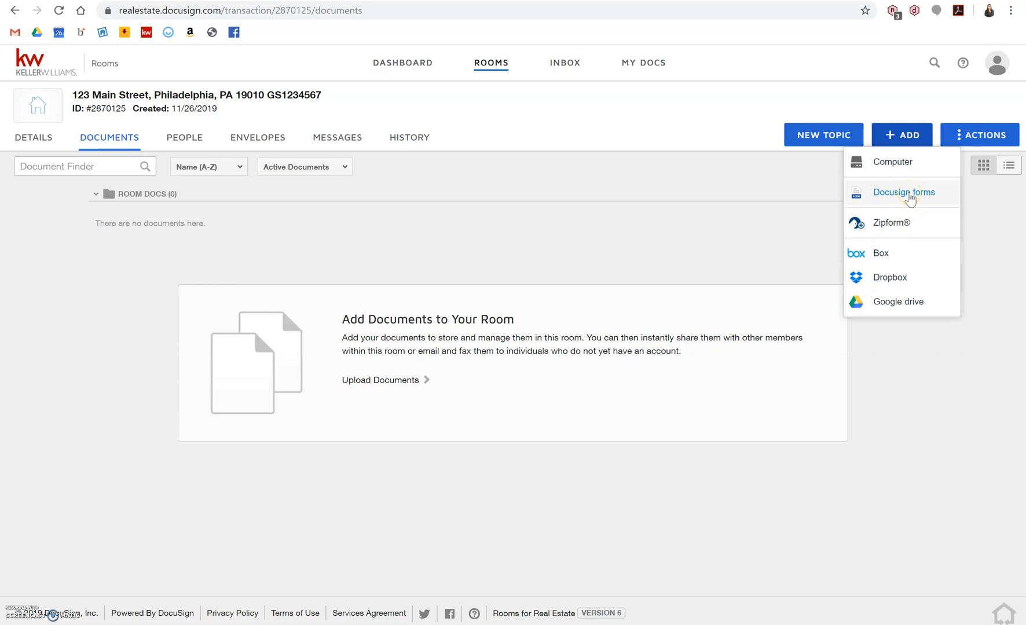
left_click(909, 194)
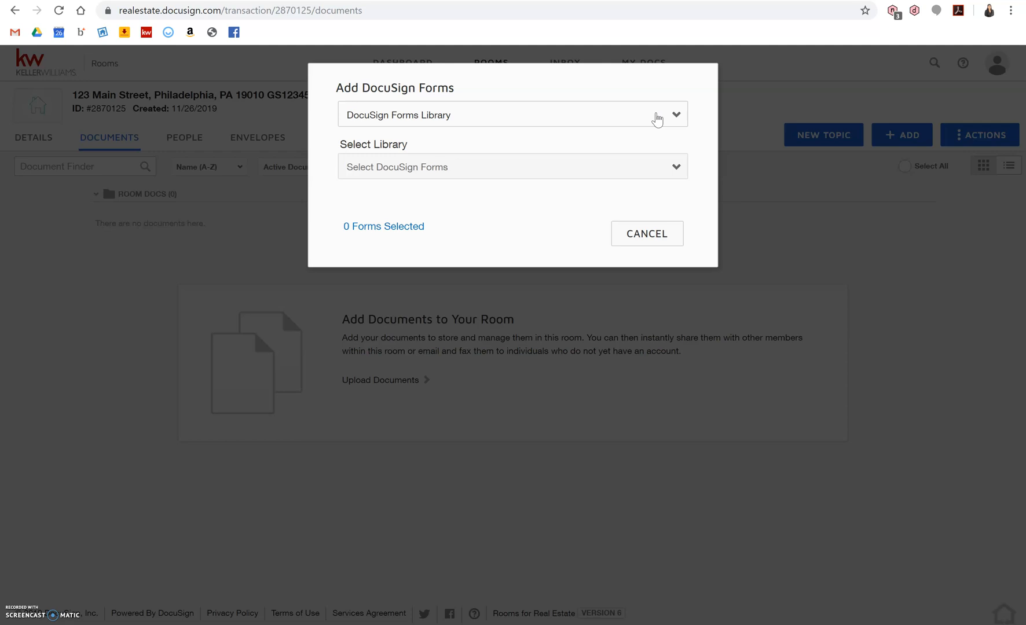
Switch the source to DocuSign Forms Group, pick Buyer Sale, and add all five forms.
left_click(657, 120)
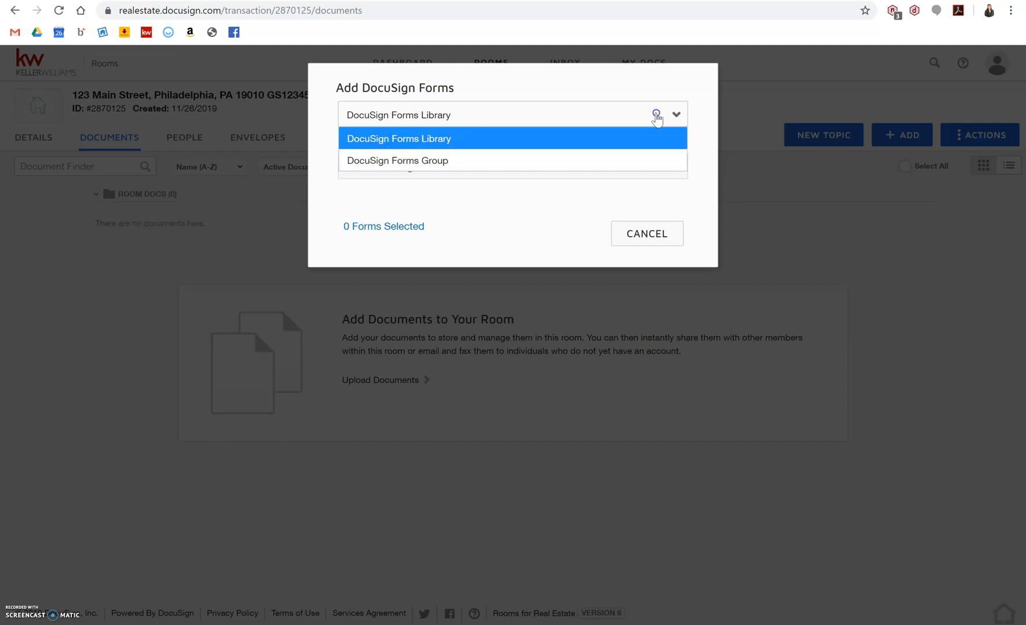
left_click(631, 144)
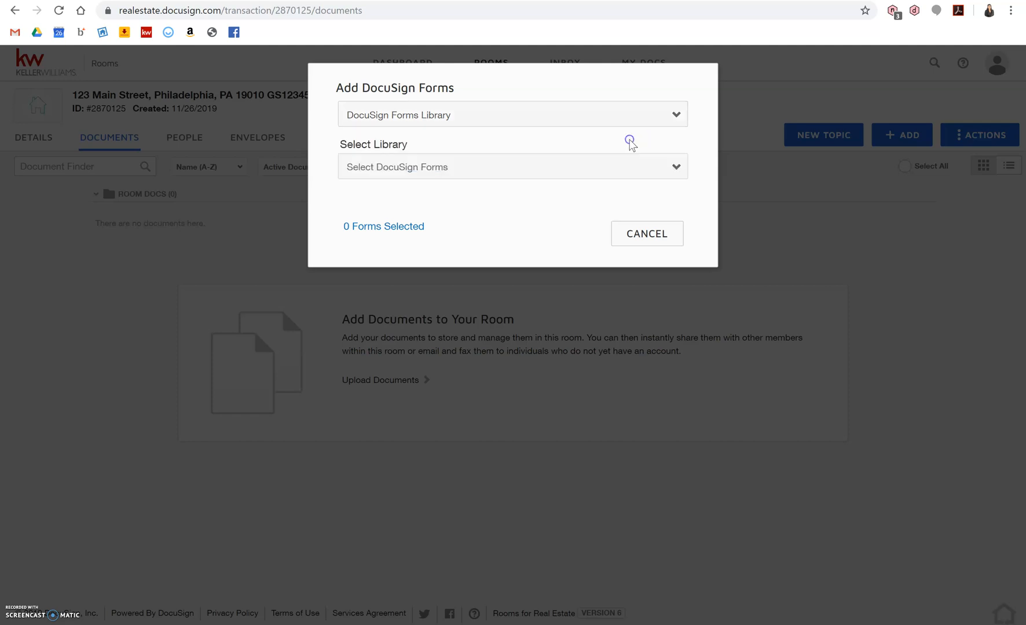
left_click(601, 167)
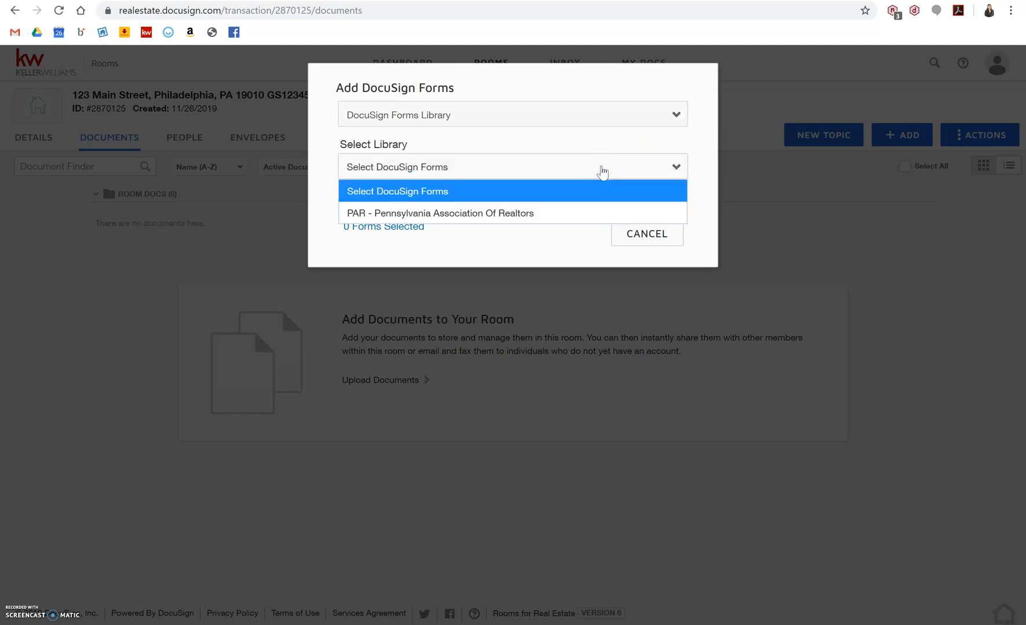
left_click(562, 213)
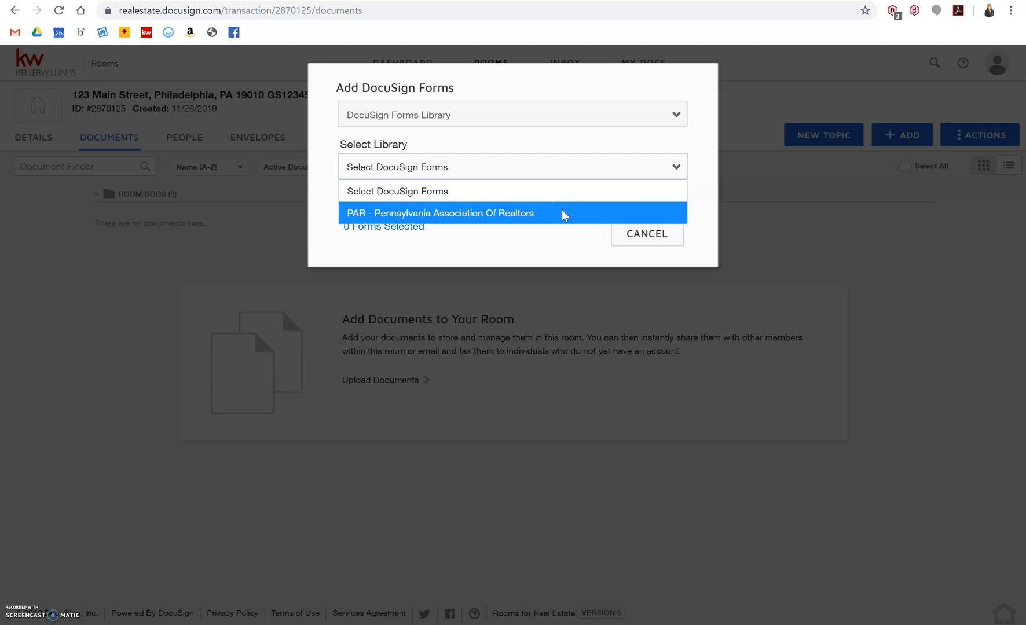
left_click(609, 114)
left_click(610, 114)
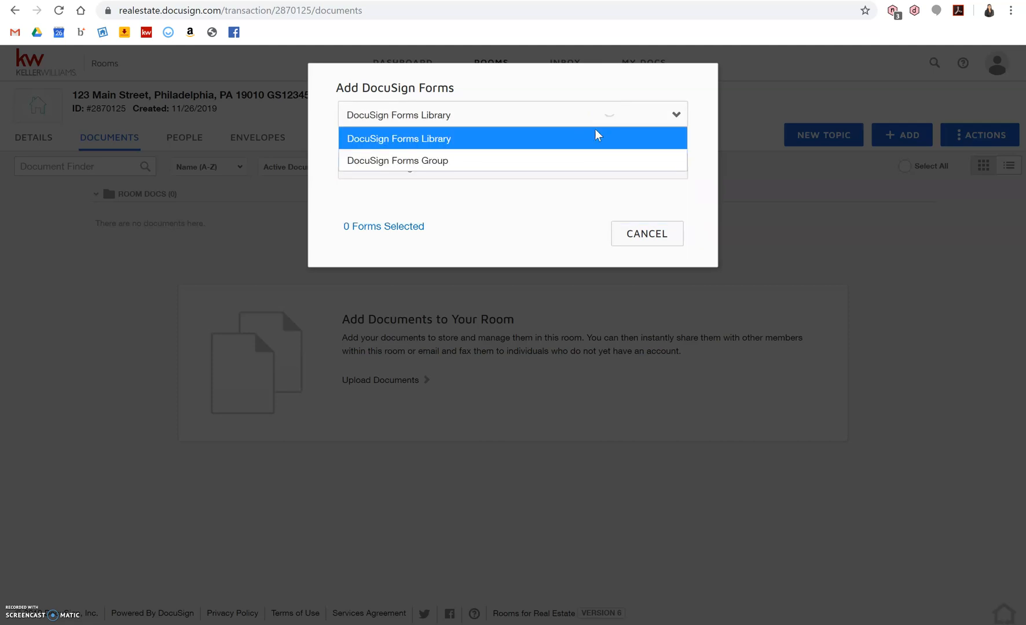
left_click(566, 162)
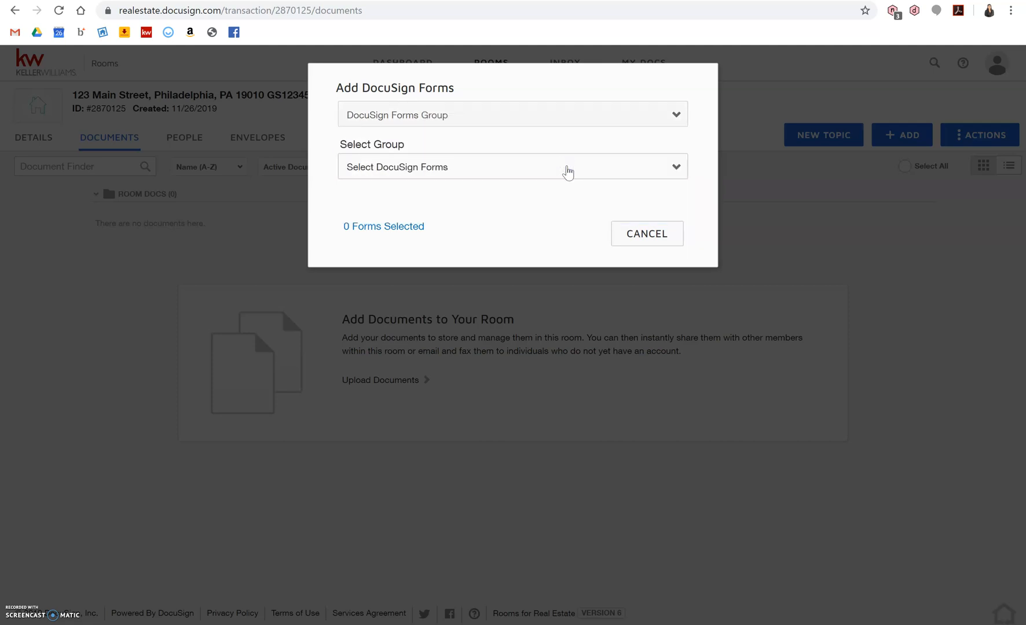
left_click(568, 169)
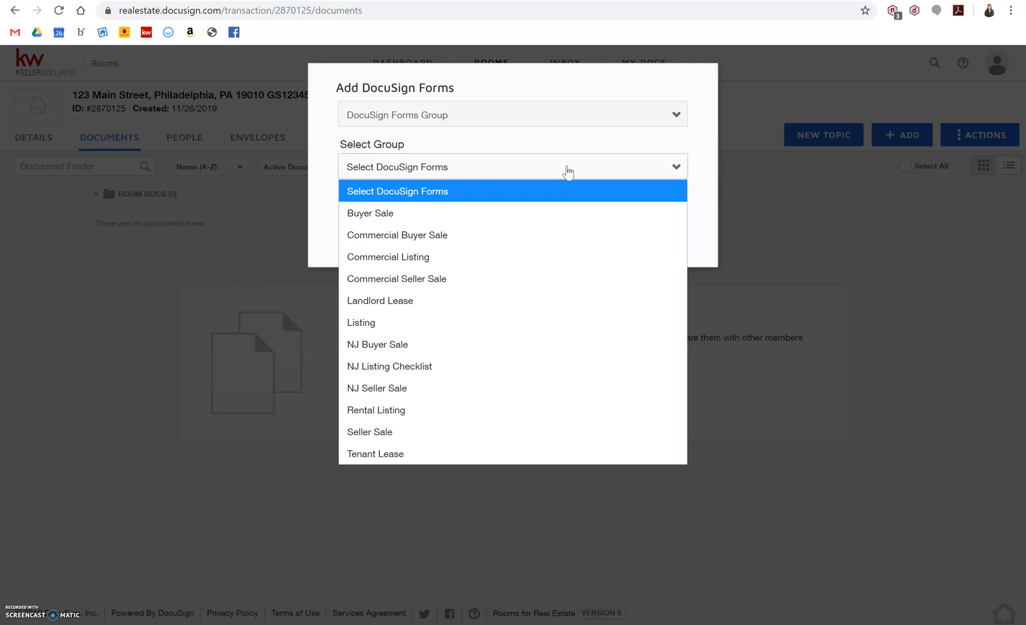
left_click(463, 213)
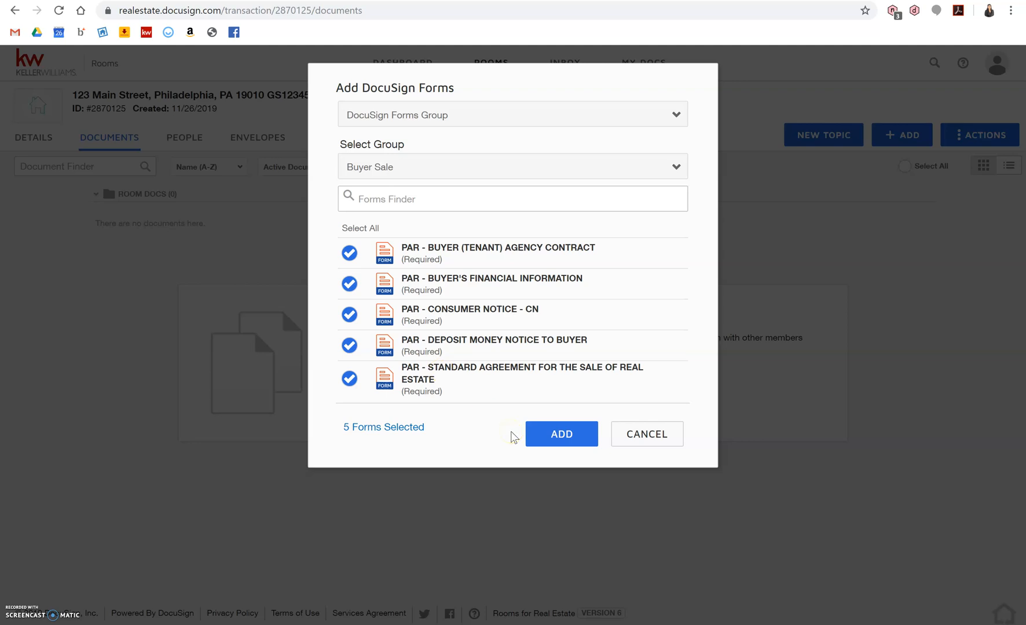
left_click(567, 434)
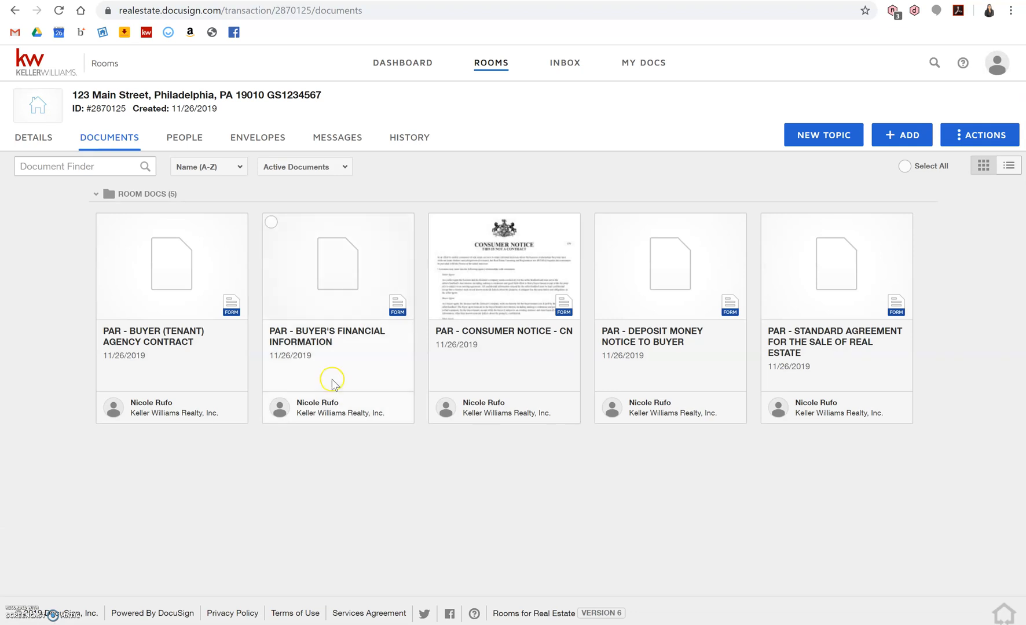
Open the PAR - Buyer (Tenant) Agency Contract document in the form editor.
left_click(160, 286)
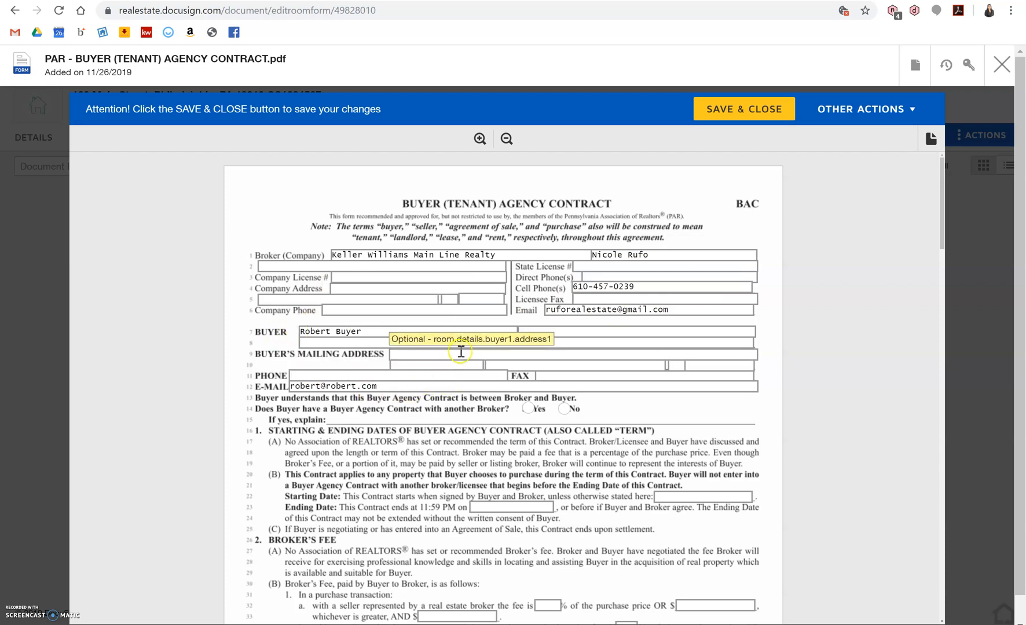
Enter the buyer's phone number in the contract form.
scroll(463, 350, "down", 1)
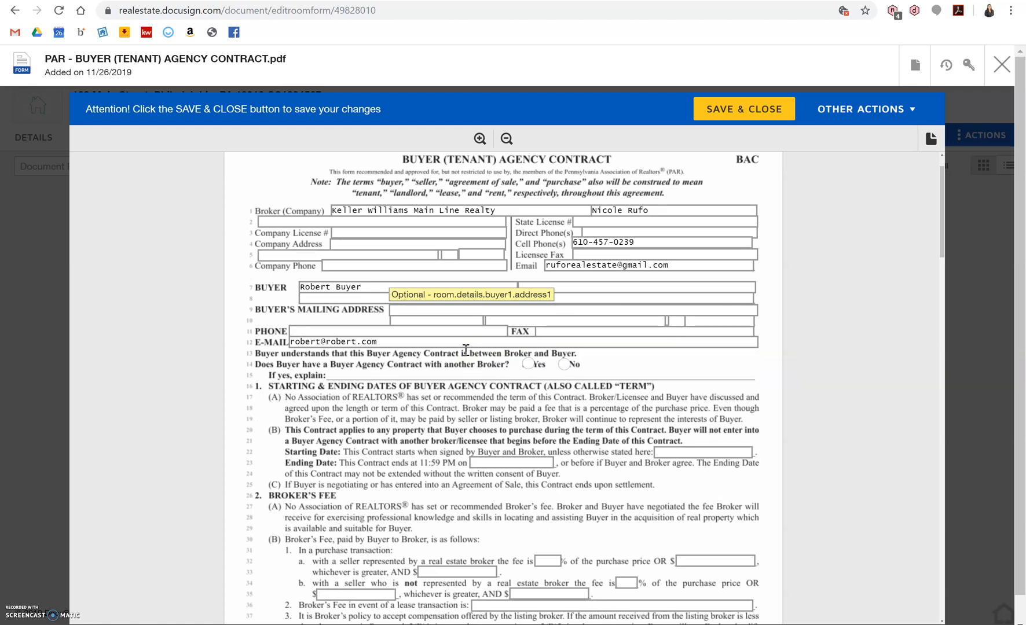
left_click(461, 330)
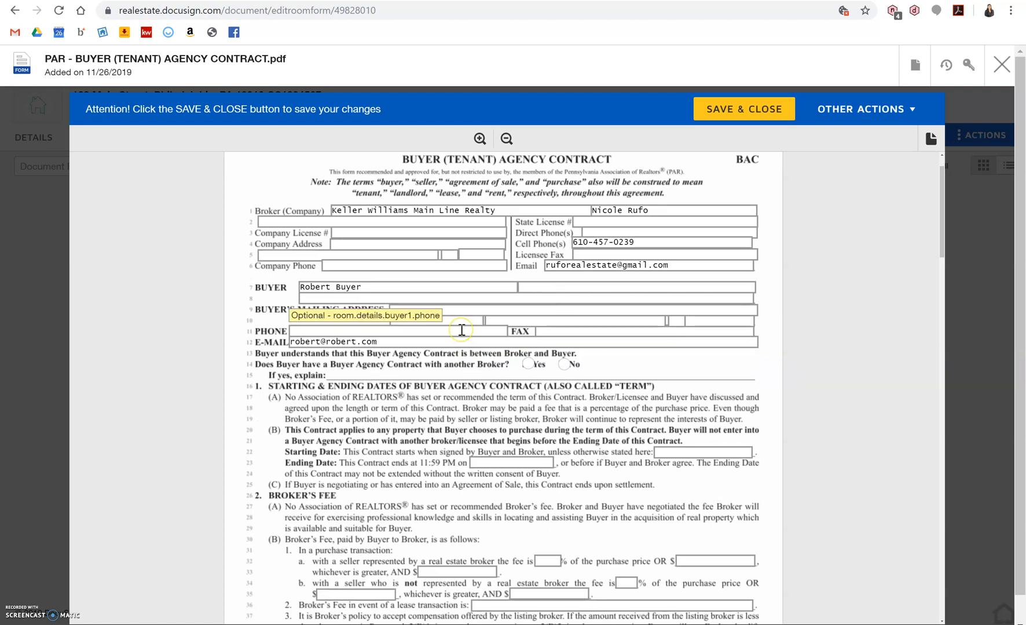
left_click(461, 330)
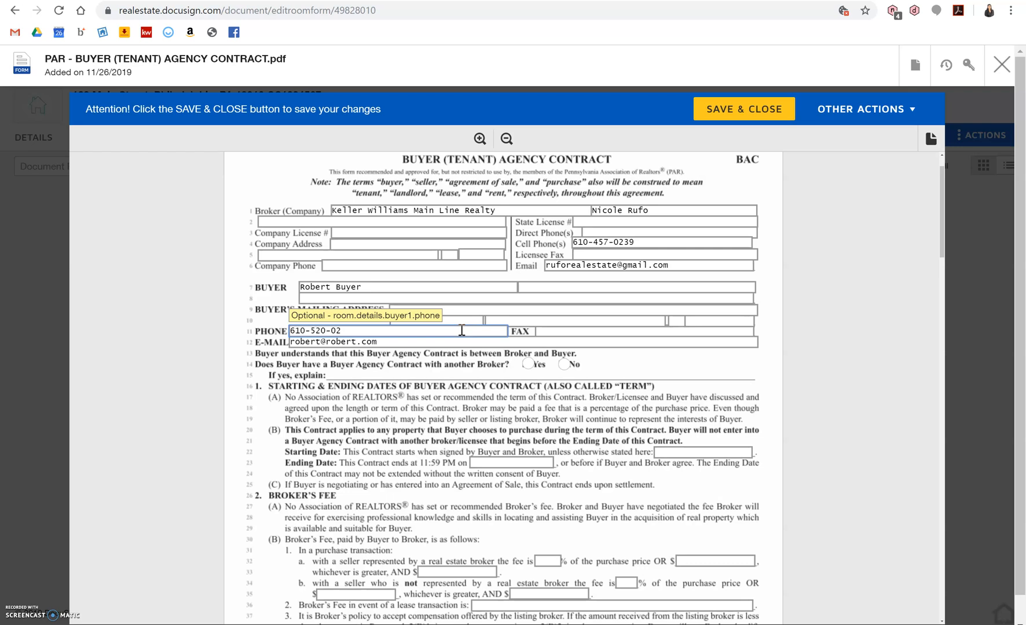
Fill in the broker's Company Address with the office street address.
scroll(461, 330, "down", 2)
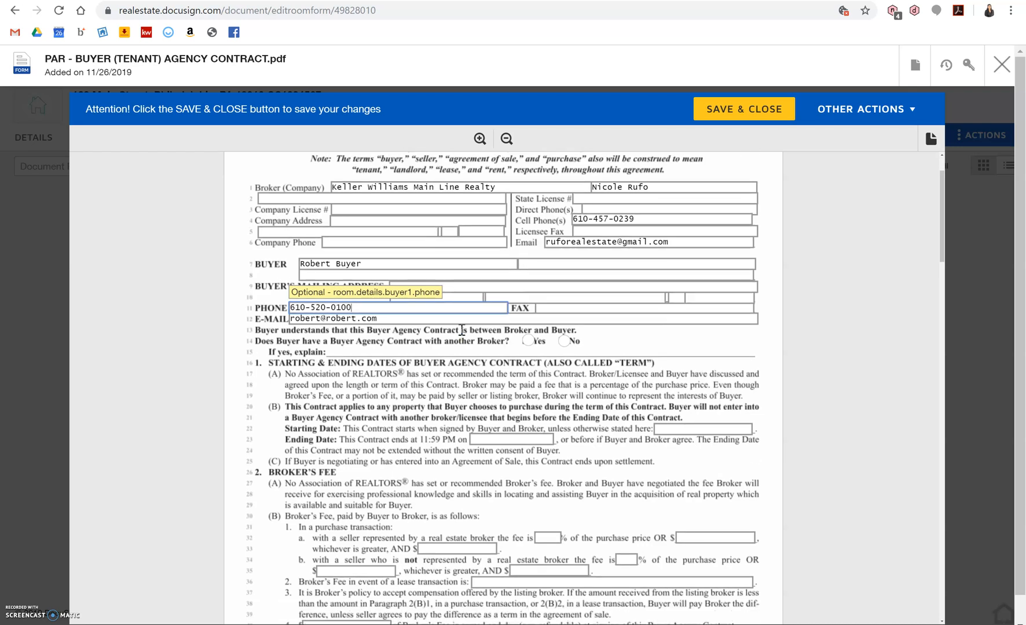
scroll(462, 330, "up", 2)
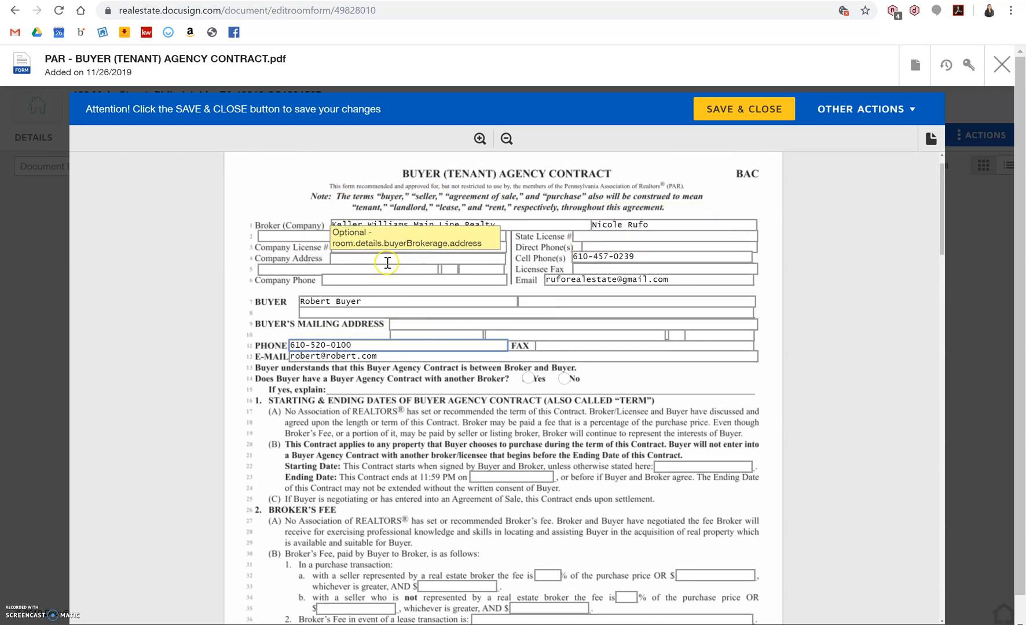
scroll(401, 398, "down", 2)
scroll(405, 347, "up", 2)
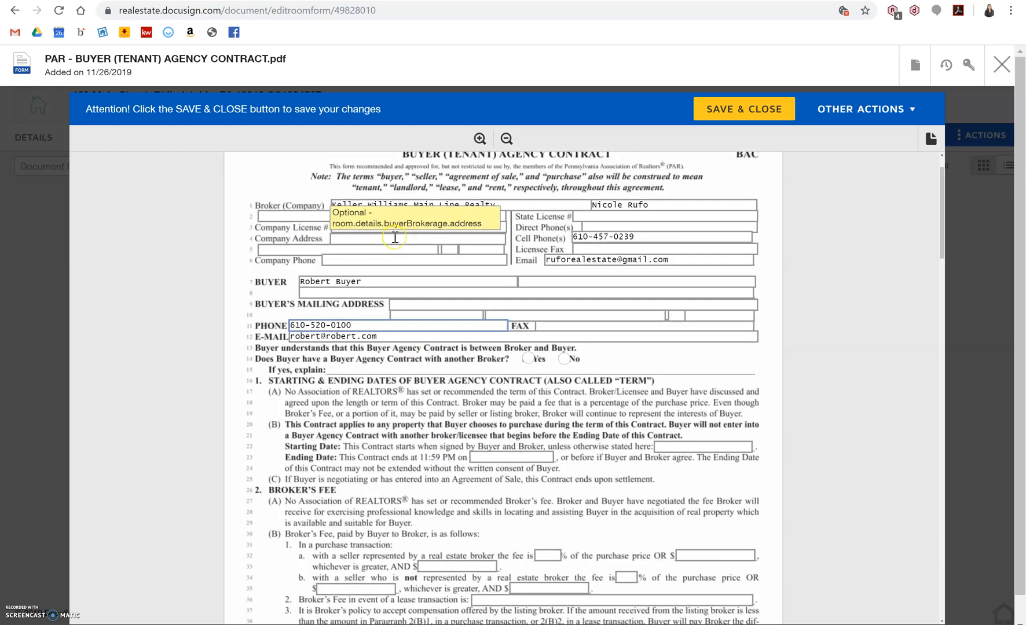
type("720")
left_click(395, 238)
type("7")
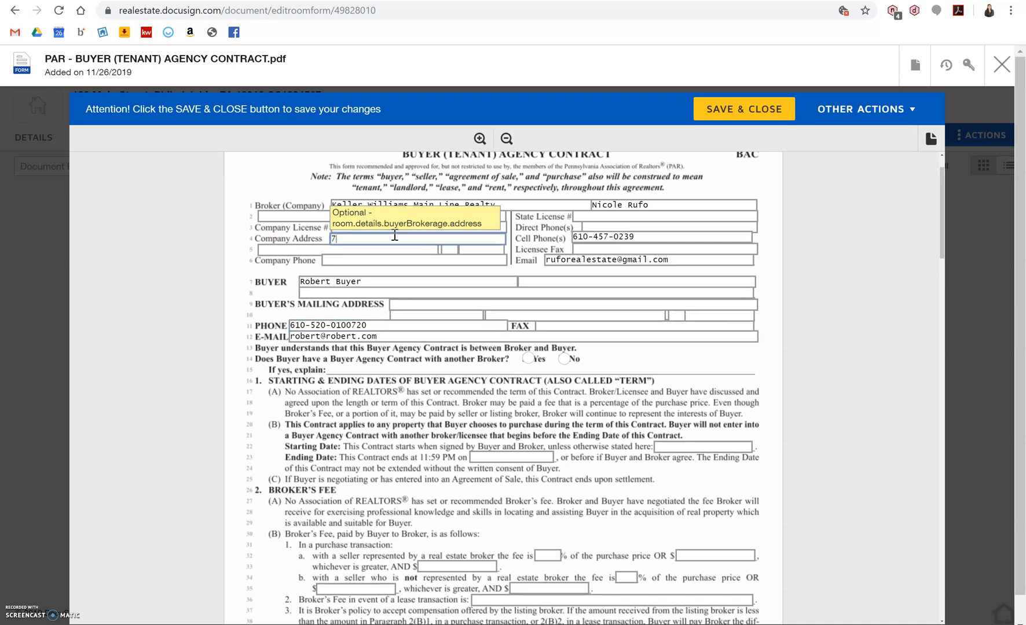
type("20 West Lanes")
key("BackSpace")
type("aster Avenue")
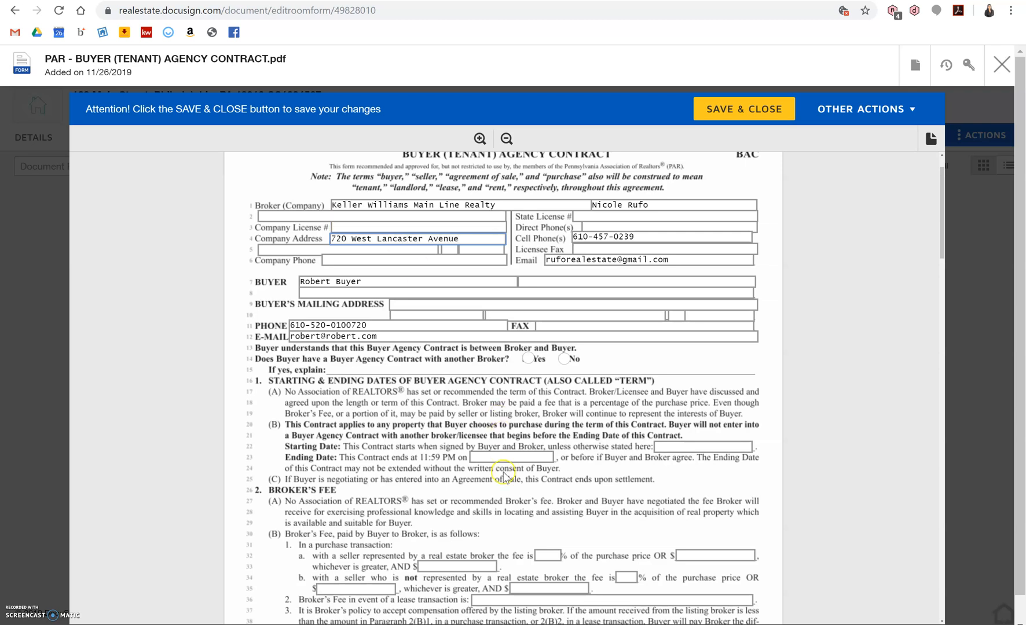
Set both broker fee percentages to 3, answer No to another agency contract, then save and close.
scroll(525, 492, "down", 3)
left_click(550, 468)
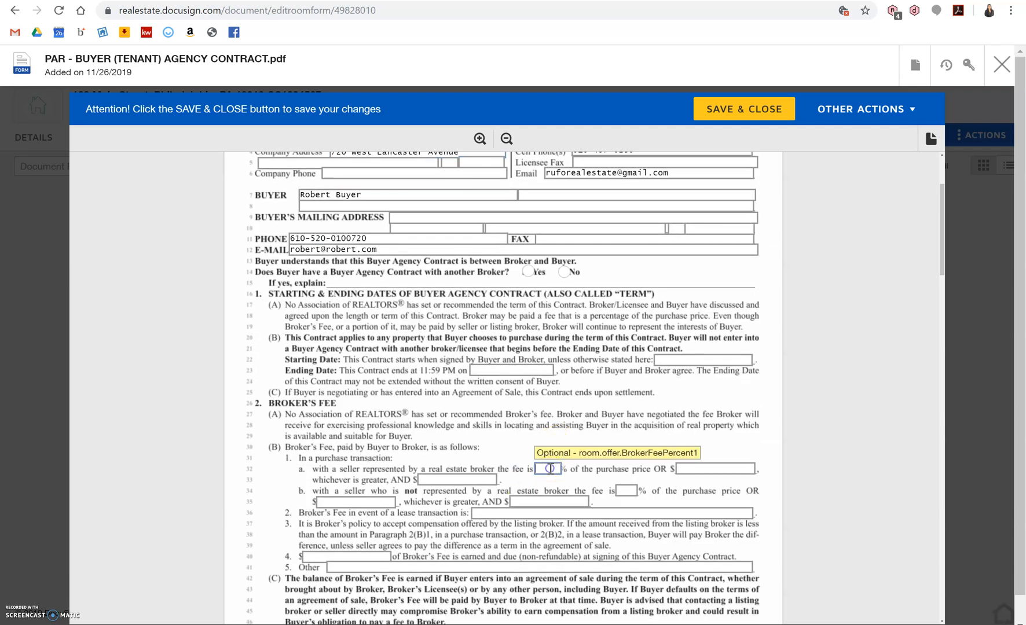
type("3")
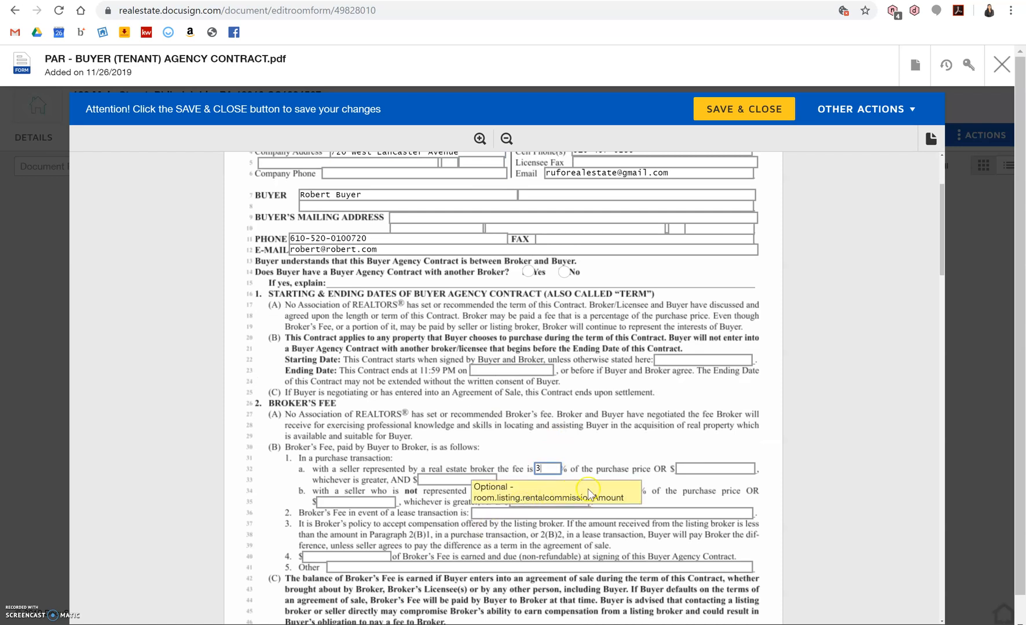
left_click(627, 492)
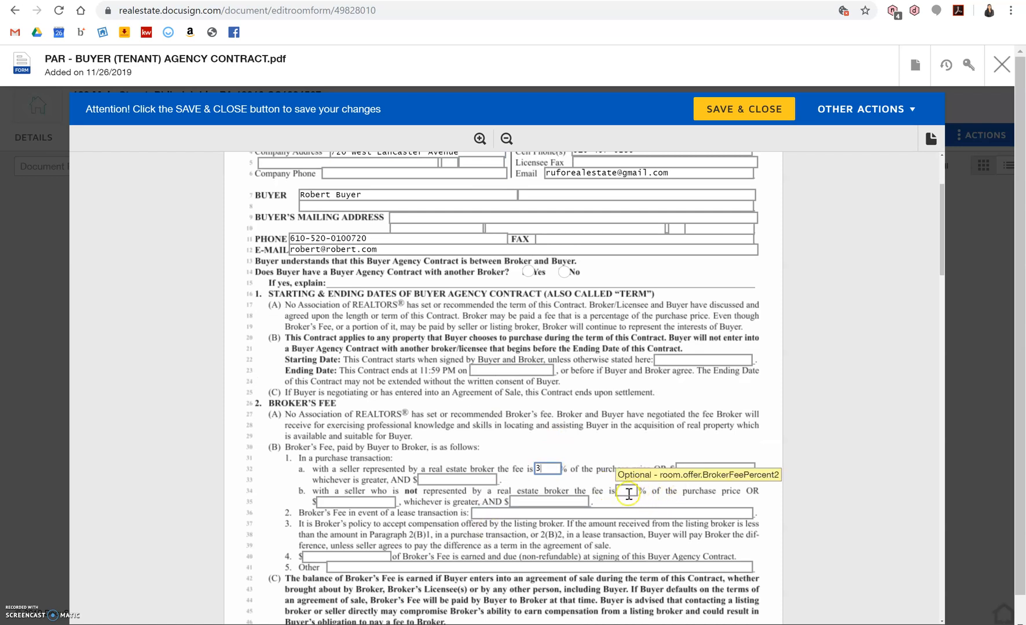
type("3")
left_click(571, 268)
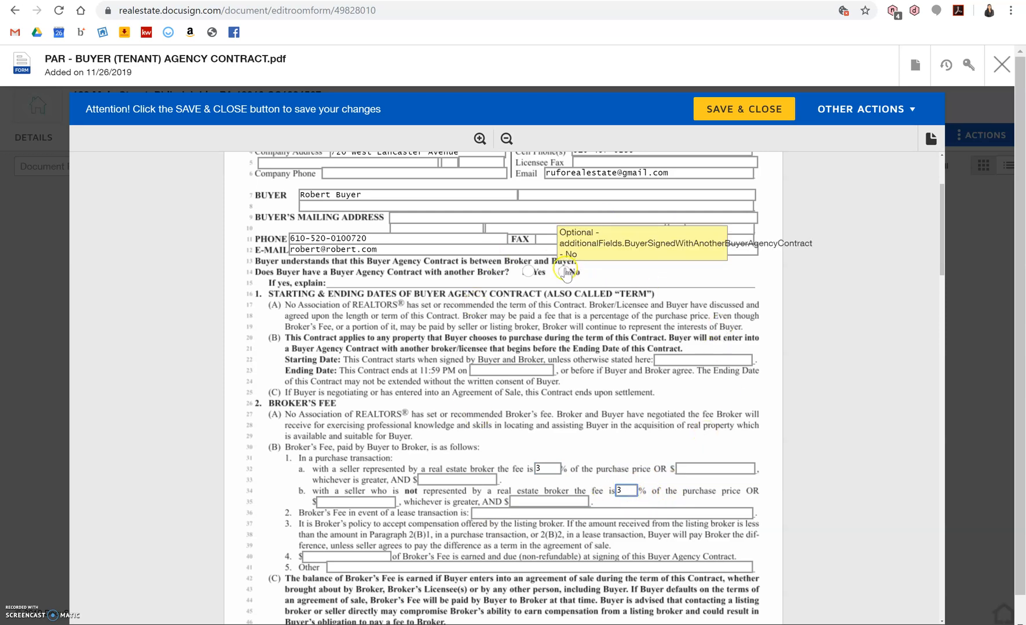
scroll(571, 350, "up", 2)
scroll(570, 349, "up", 1)
scroll(571, 348, "down", 5)
scroll(571, 349, "down", 1)
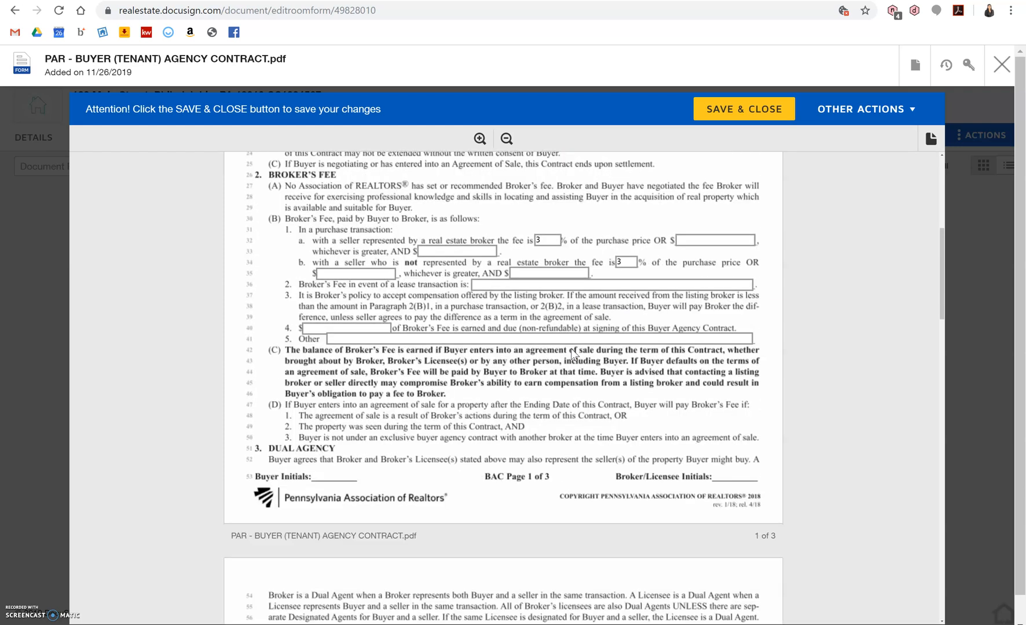
left_click(755, 112)
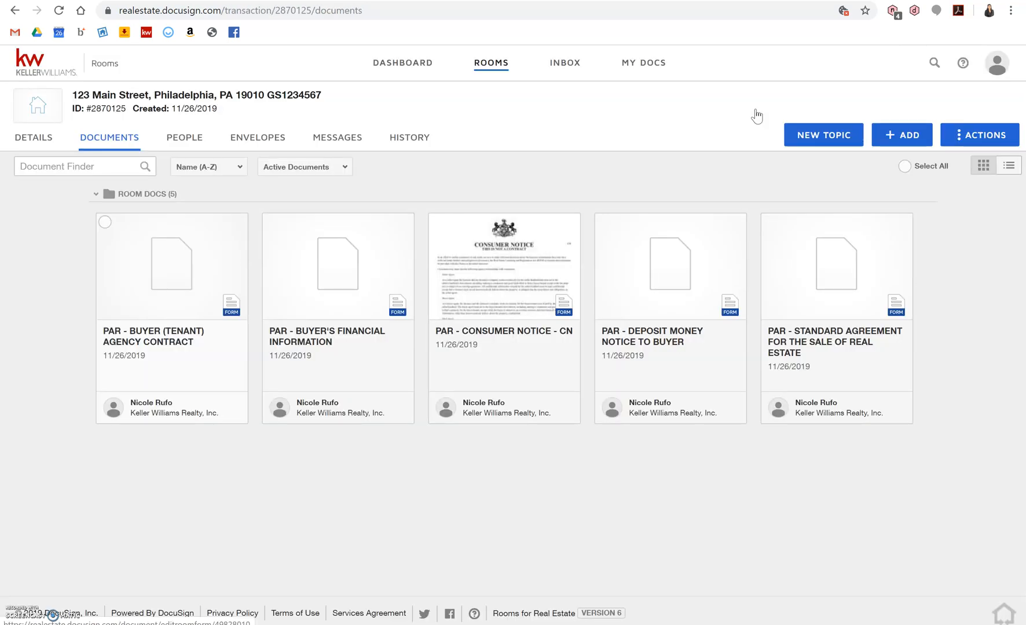
Switch to the room's Envelopes tab, which has no envelopes yet.
left_click(259, 146)
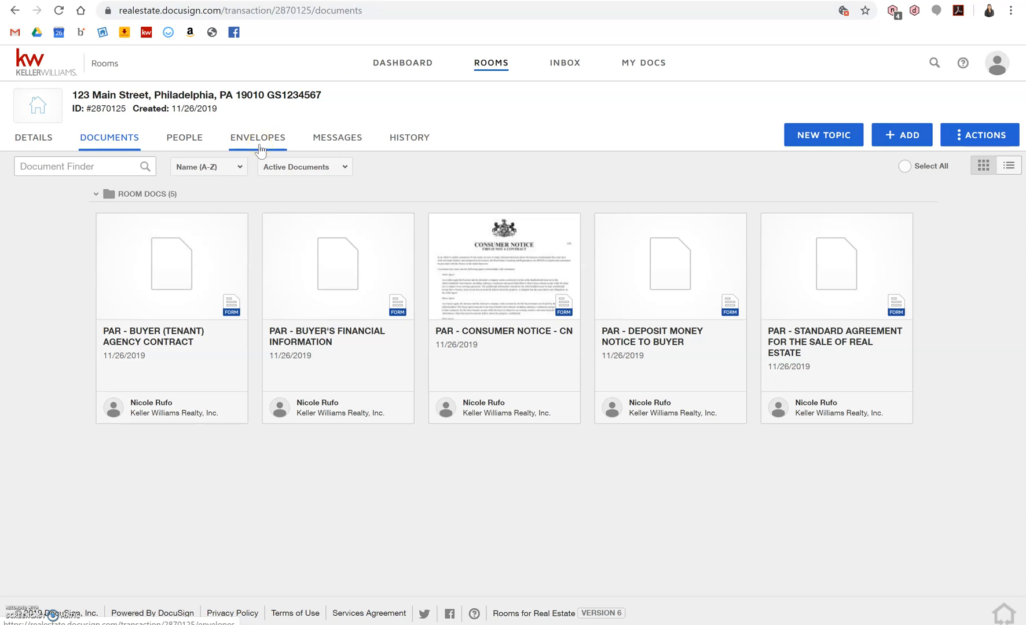
left_click(260, 150)
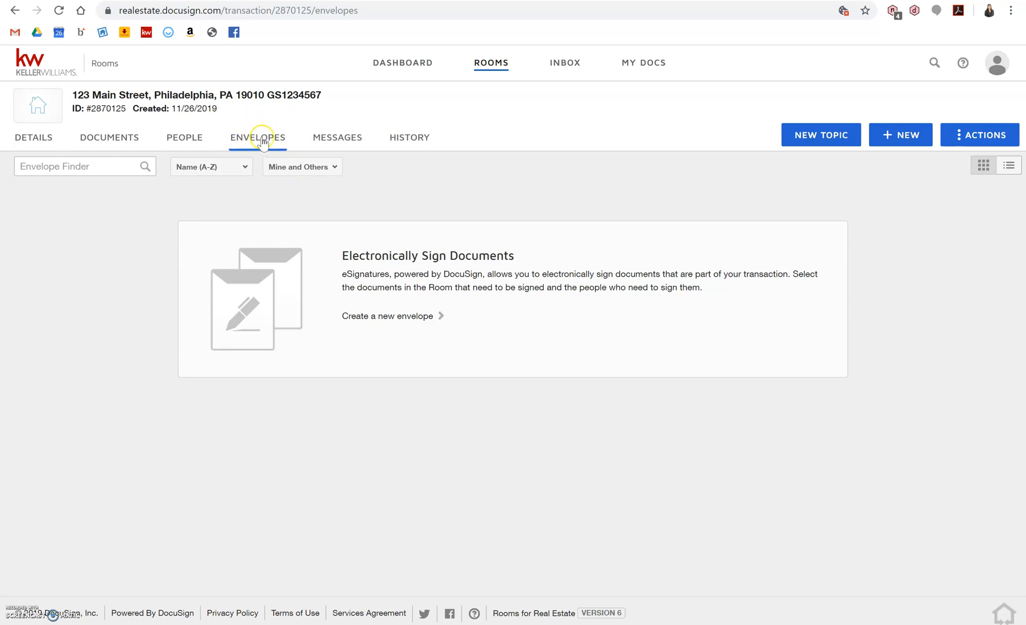
Create a new envelope and replace its default name with 'Buyer Agency Contract'.
left_click(920, 135)
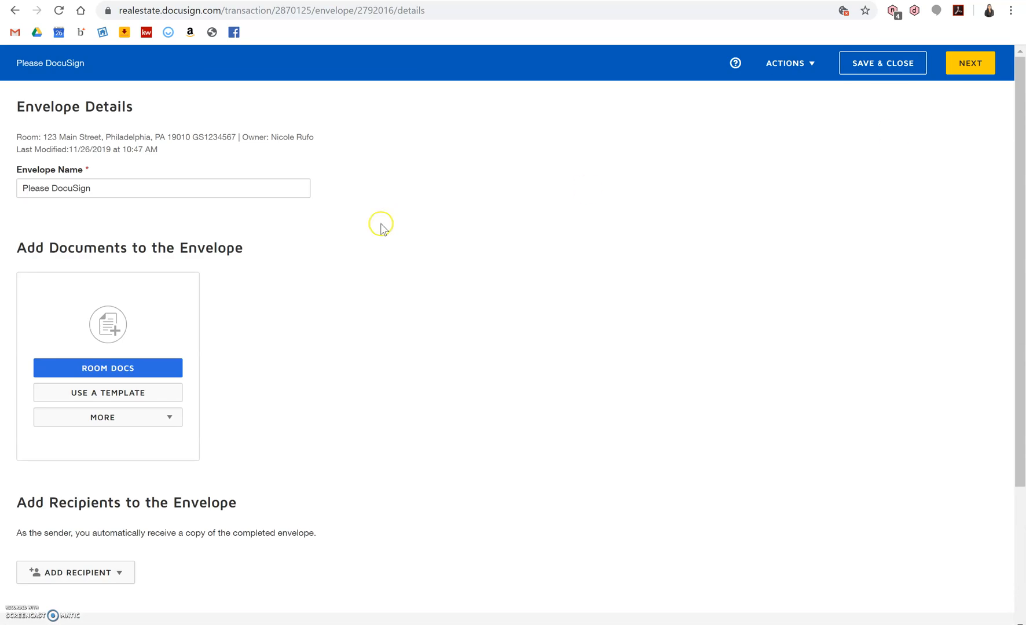
triple_click(121, 193)
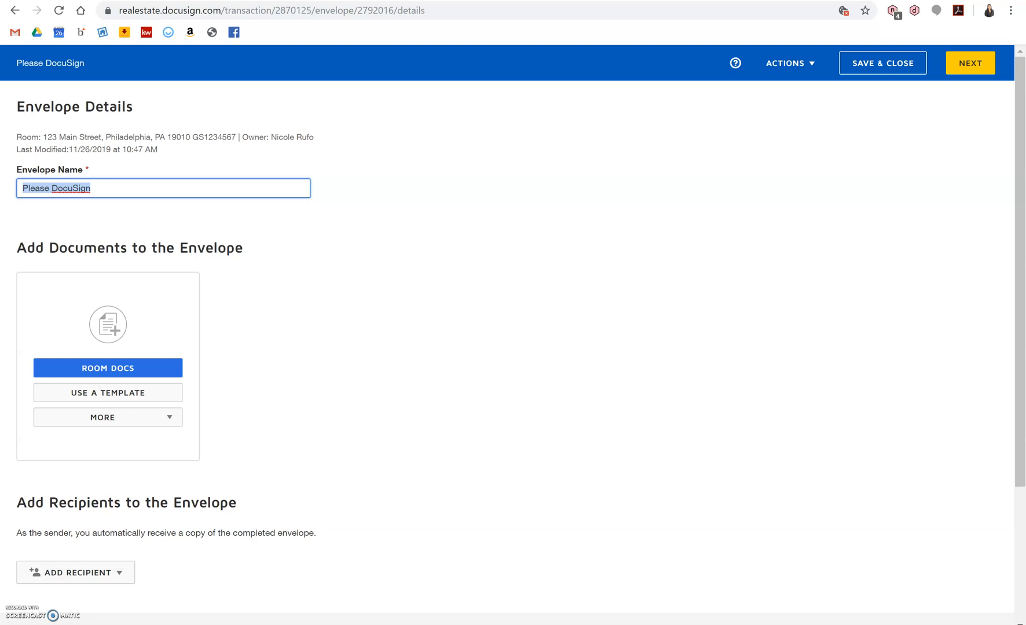
type("Buyer Agency Contract")
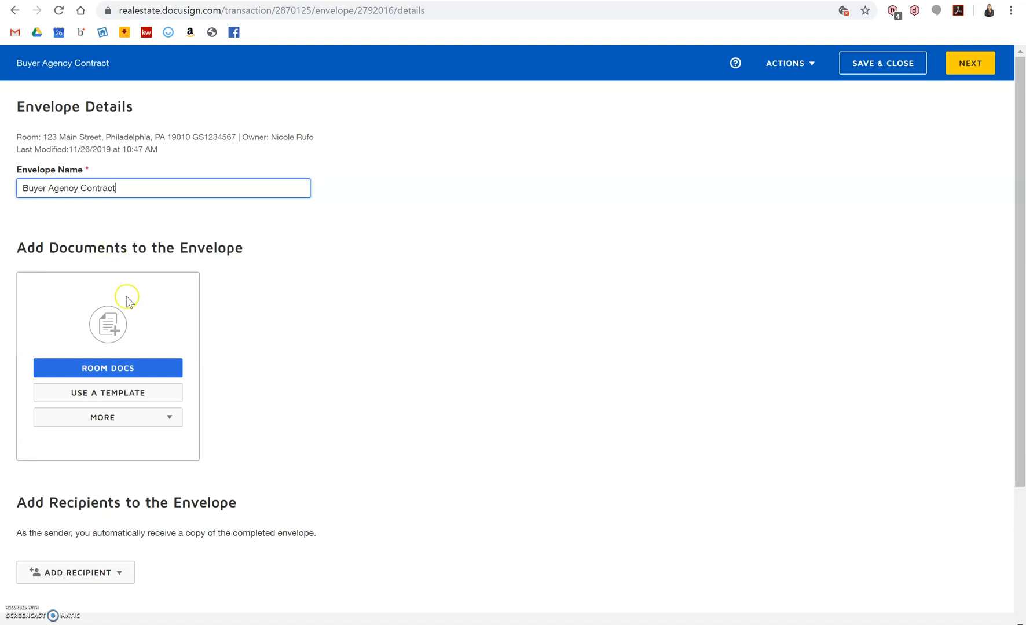
Add the room's Buyer (Tenant) Agency Contract document to the envelope.
left_click(117, 370)
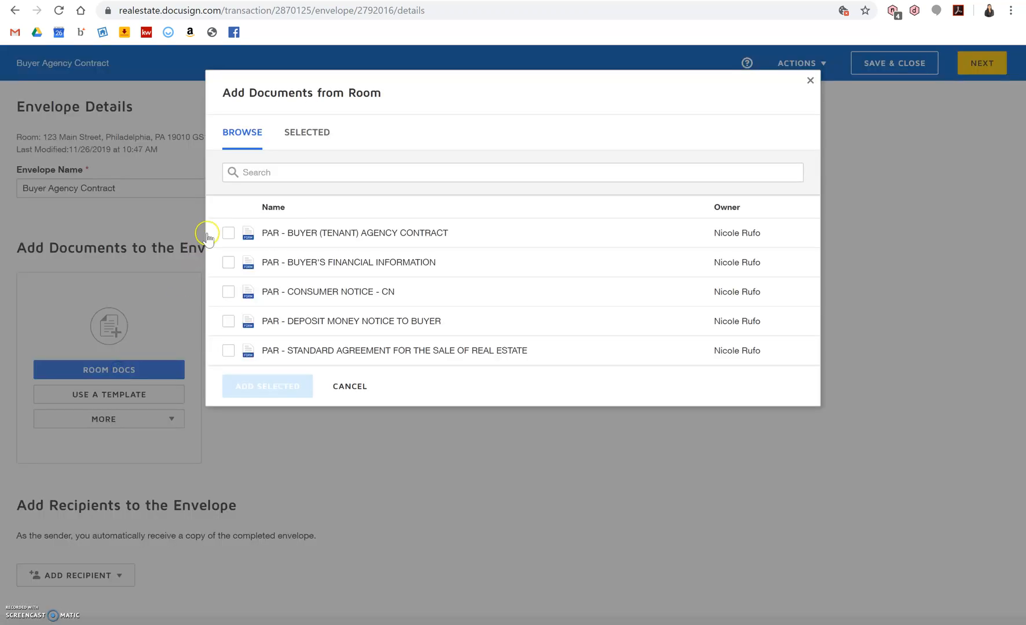
left_click(229, 234)
left_click(269, 391)
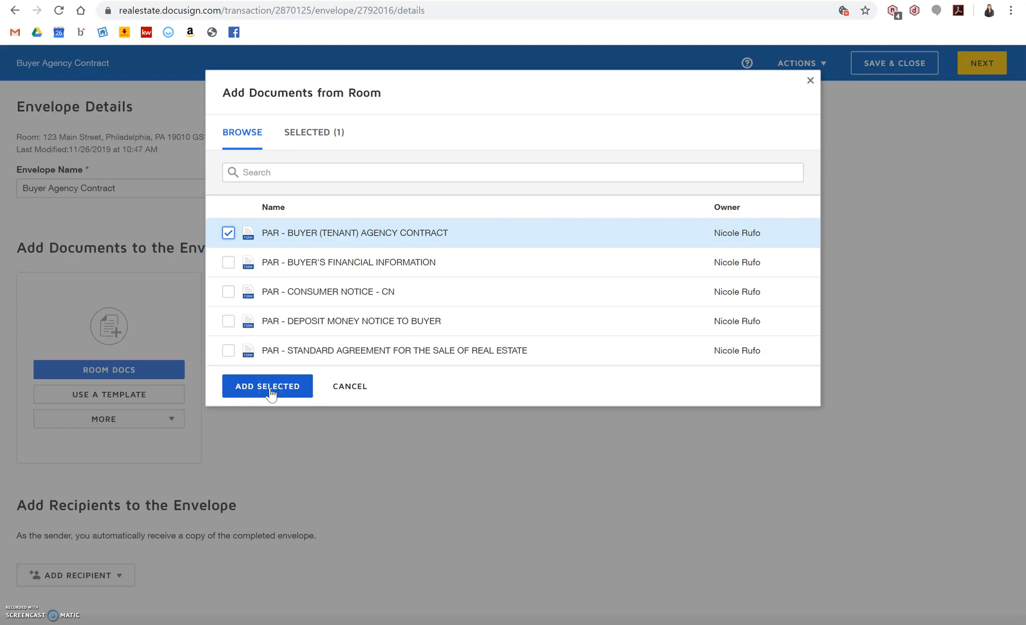
left_click(271, 391)
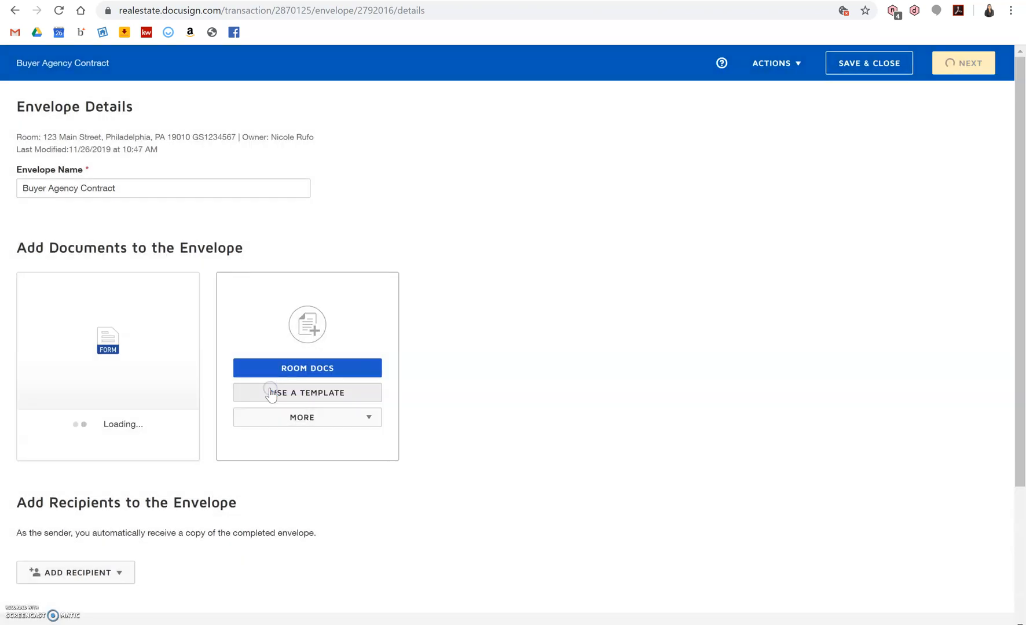
scroll(197, 491, "down", 2)
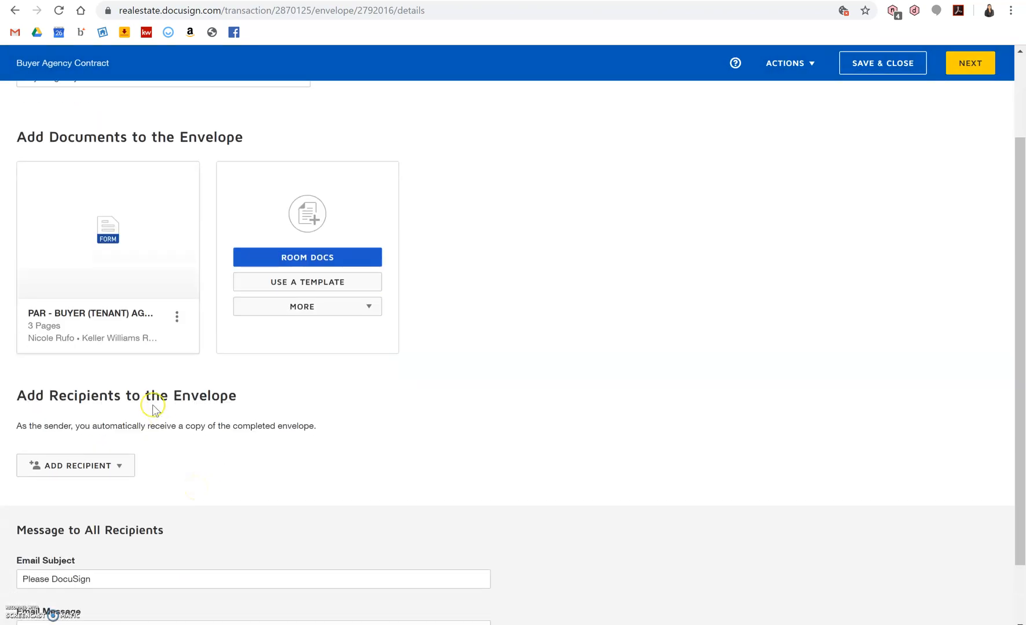
Add the pre-tagged Buyer One role as a signer, assigned to the buyer.
left_click(114, 475)
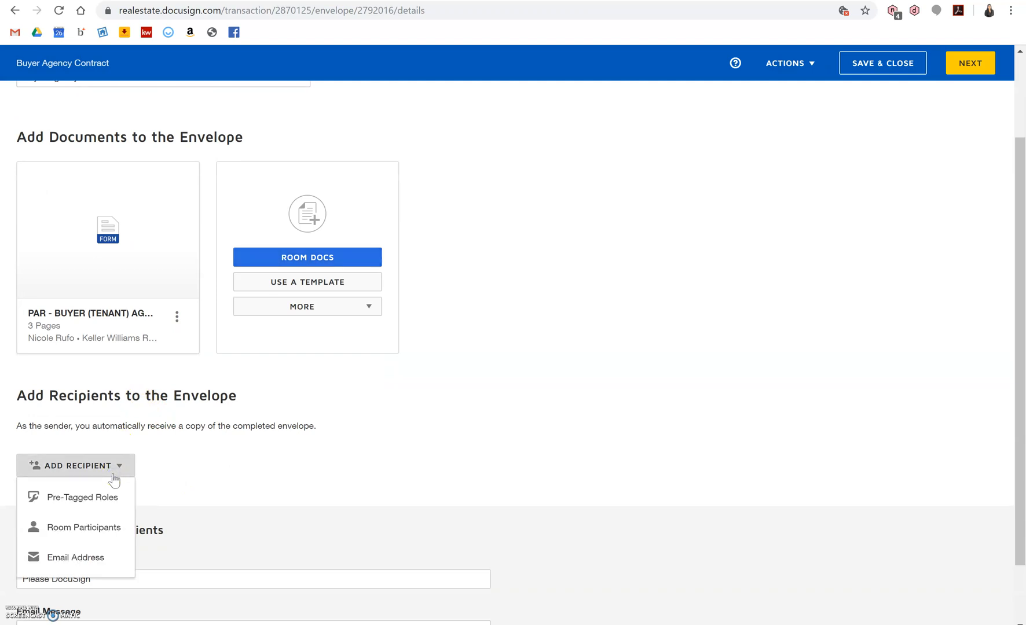
left_click(105, 501)
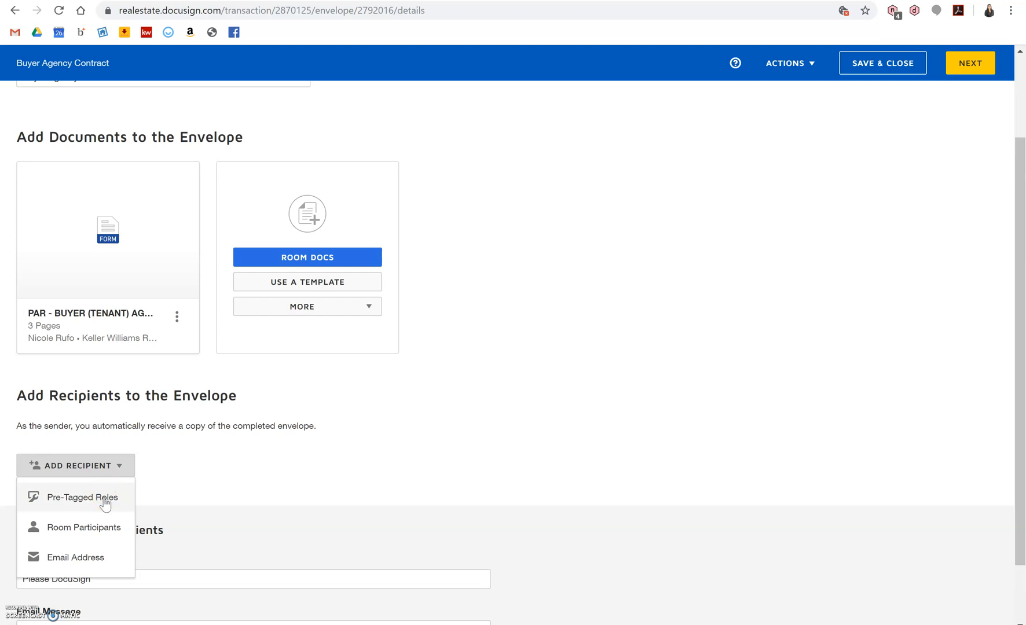
left_click(99, 501)
left_click(99, 501)
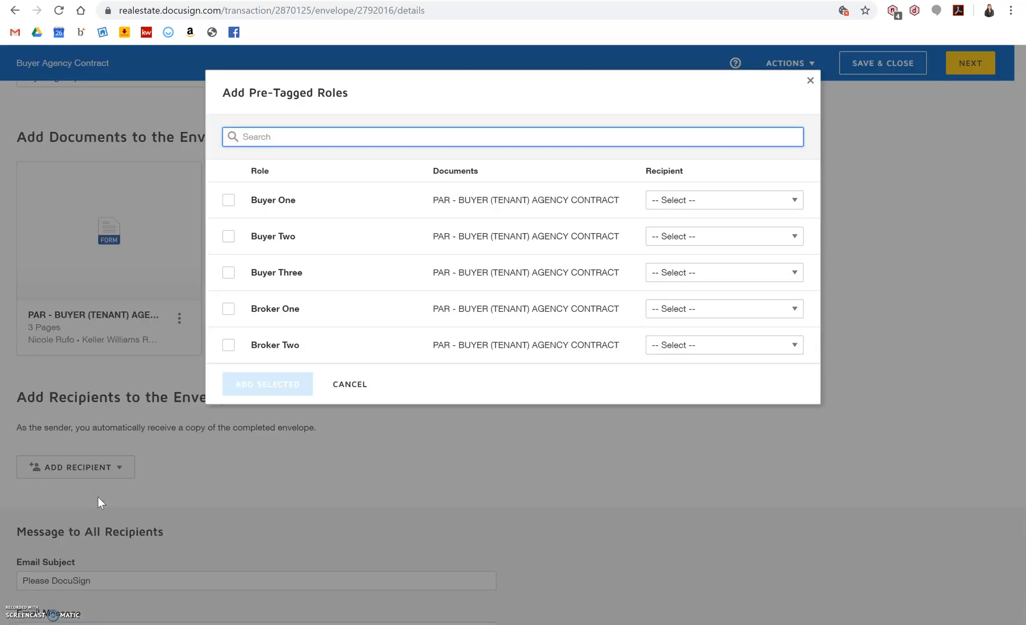
left_click(229, 201)
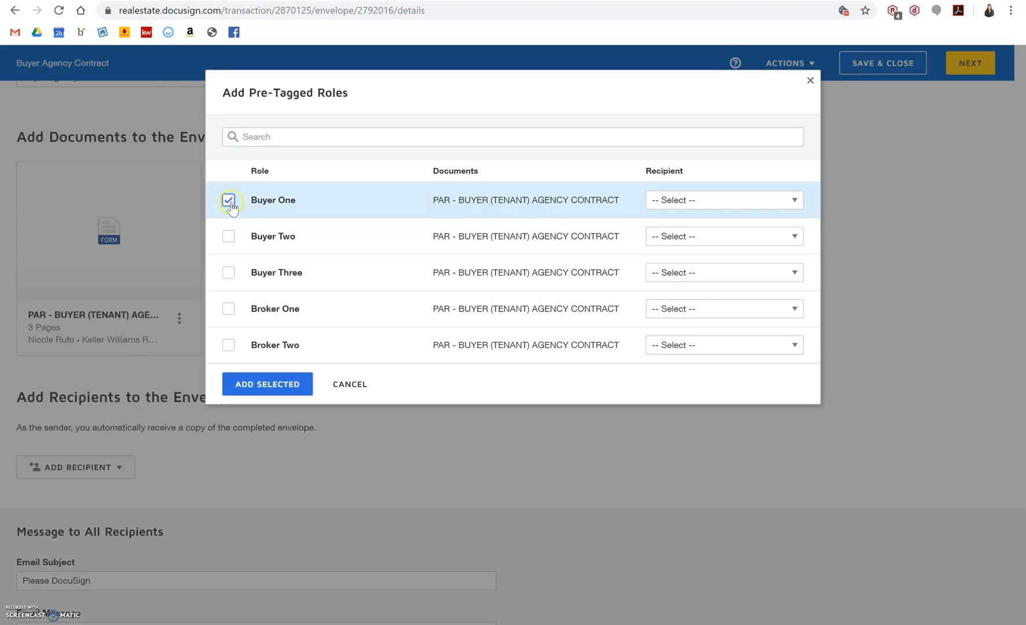
left_click(709, 200)
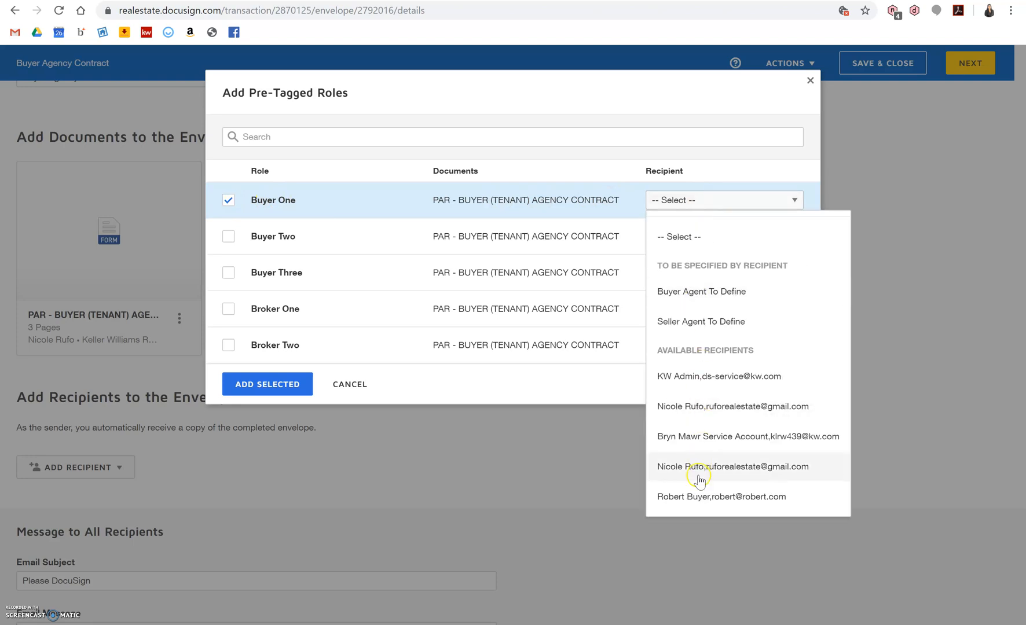
left_click(691, 497)
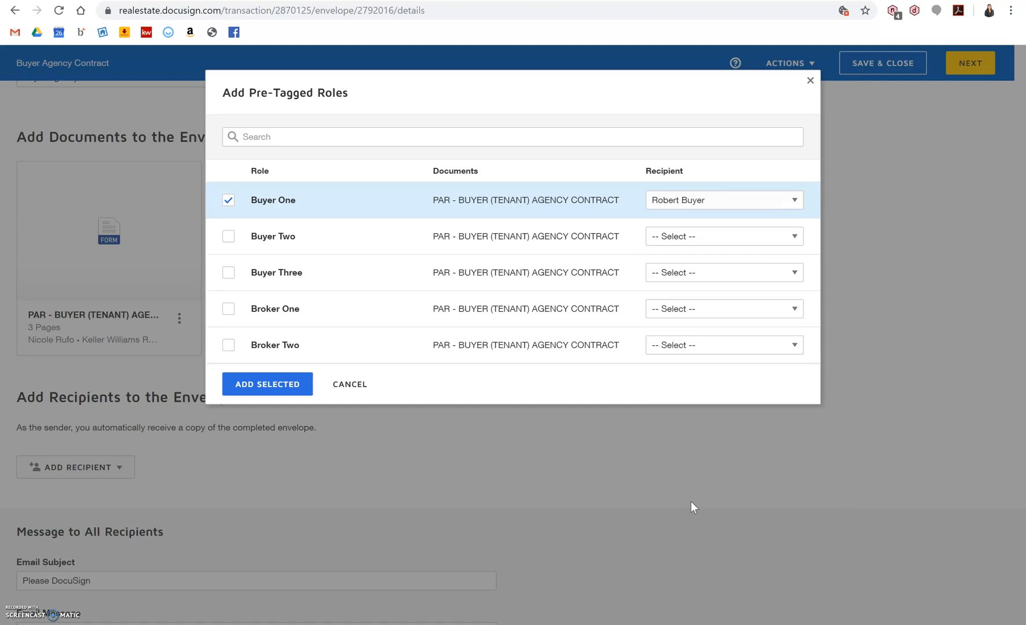
left_click(265, 387)
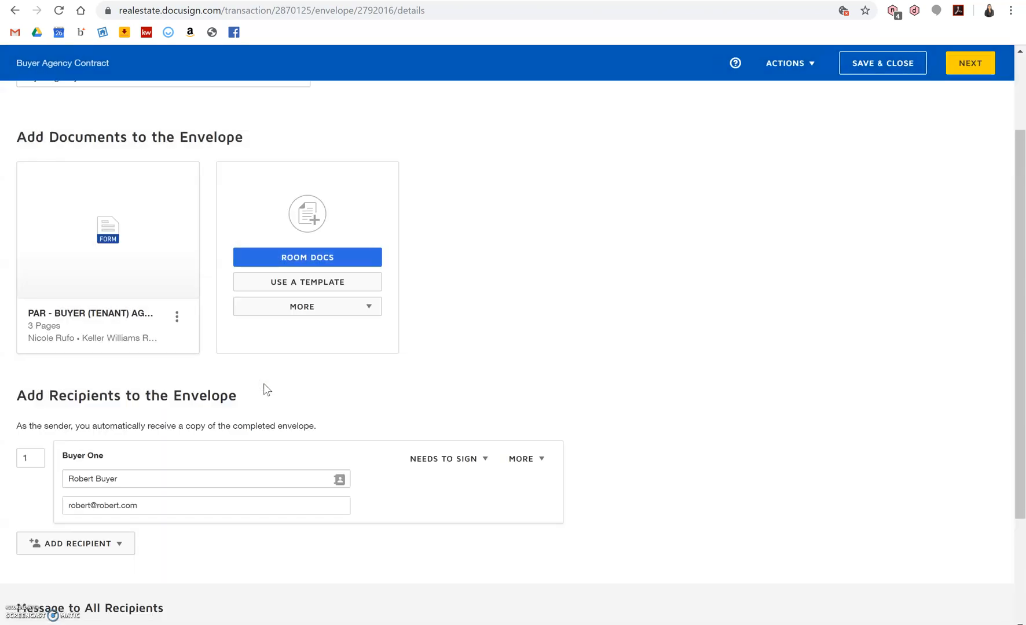
Set email subject 'Please Sign' and message 'Call me with any questions!', then continue to field placement.
scroll(263, 383, "down", 3)
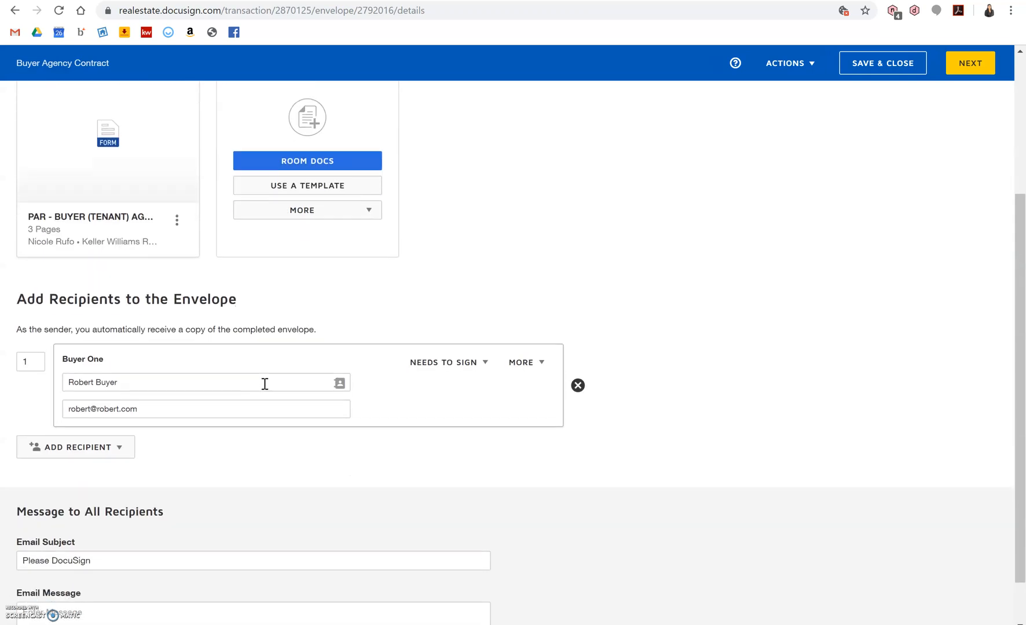
left_click(145, 503)
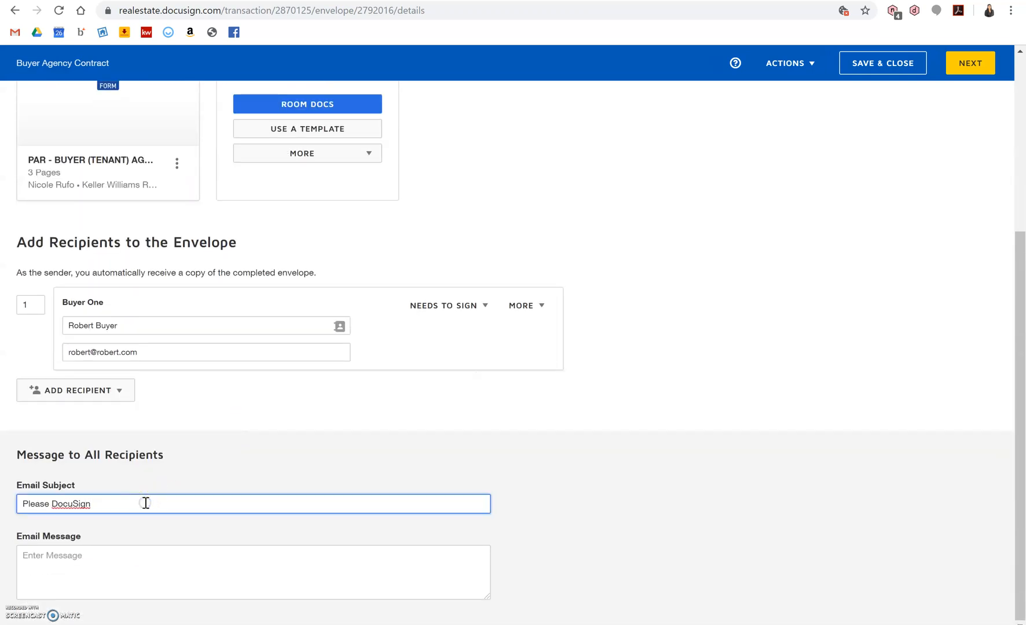
key("BackSpace")
key("BackSpace")
key("BackSpace")
key("BackSpace")
key("BackSpace")
key("BackSpace")
key("BackSpace")
key("BackSpace")
key("BackSpace")
key("BackSpace")
key("BackSpace")
key("BackSpace")
key("BackSpace")
key("BackSpace")
key("BackSpace")
type("Pl")
key("Tab")
type("Call me")
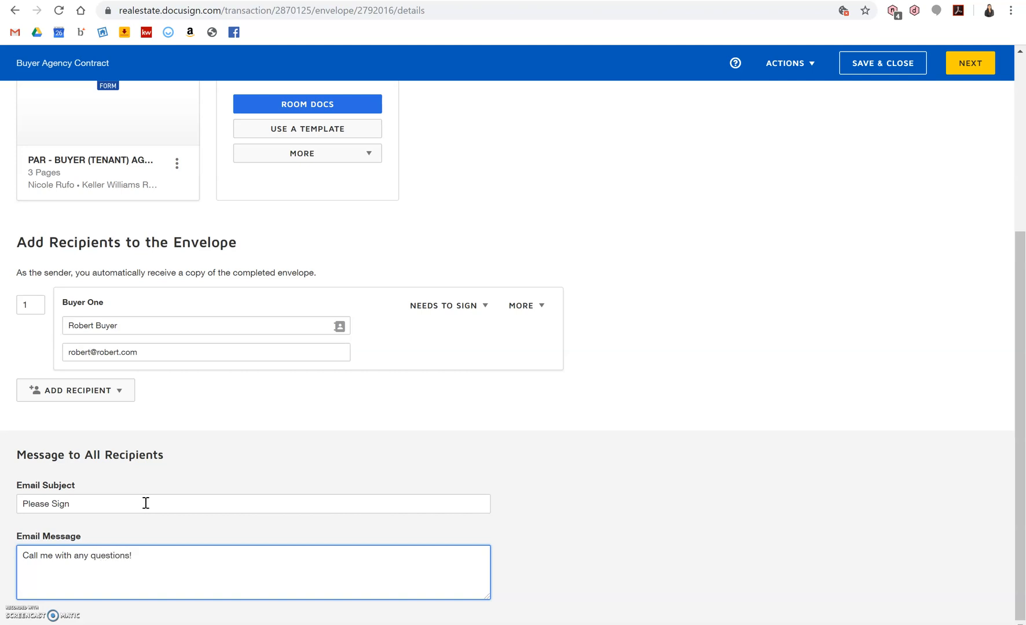
left_click(975, 73)
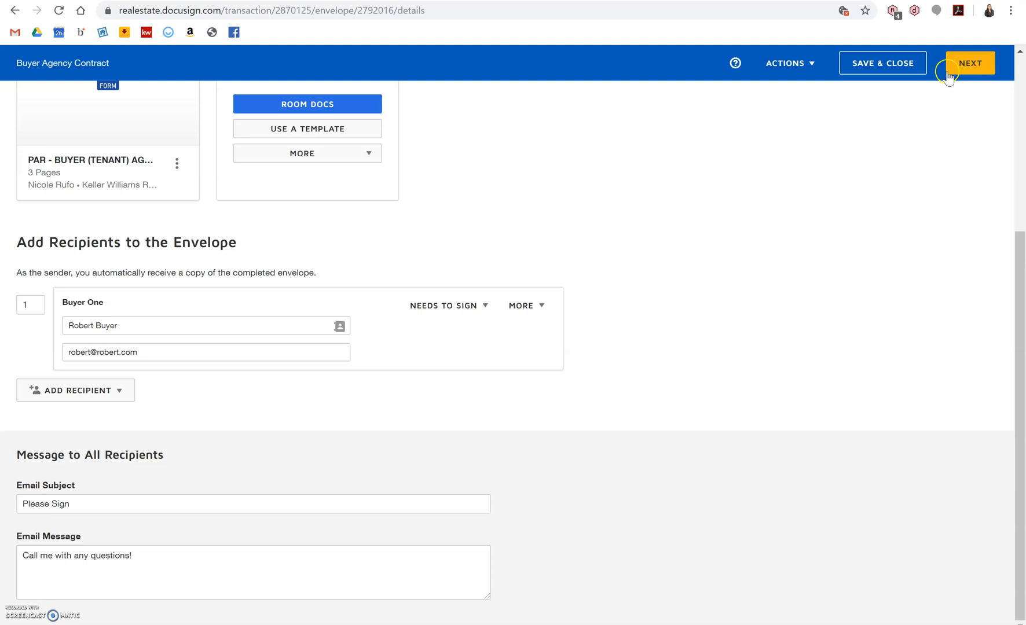
left_click(972, 72)
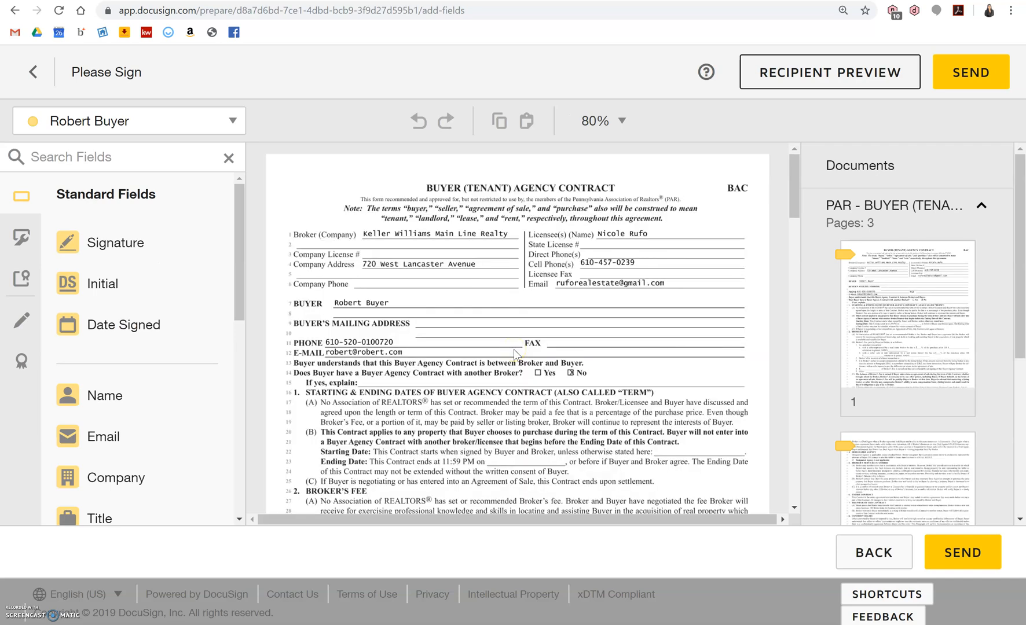
Scroll through the 3-page contract in the tagging view to review the placed fields.
scroll(513, 350, "down", 3)
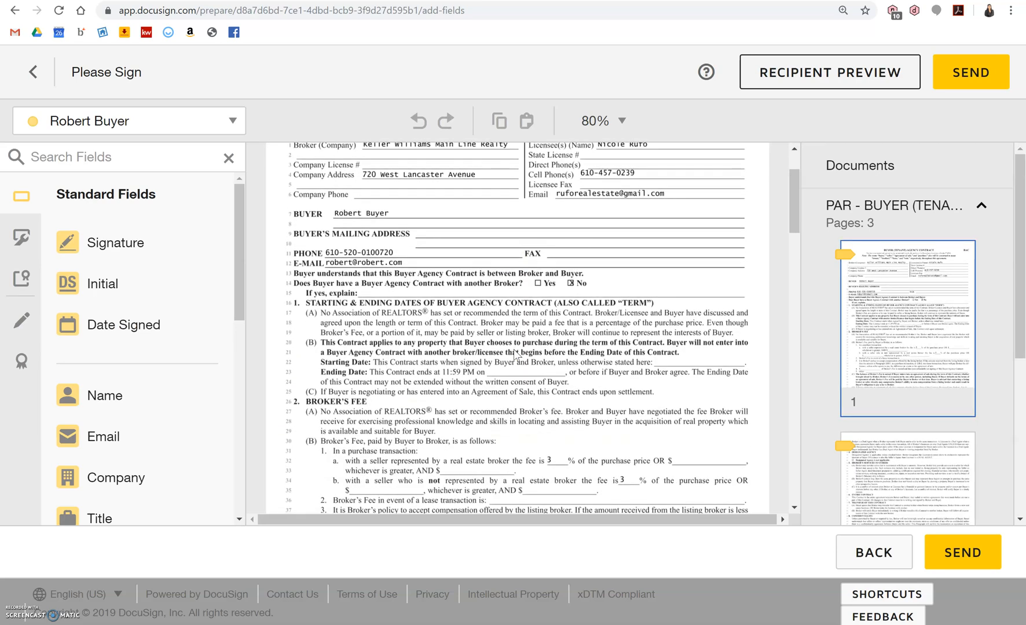
scroll(516, 355, "down", 3)
scroll(515, 355, "up", 6)
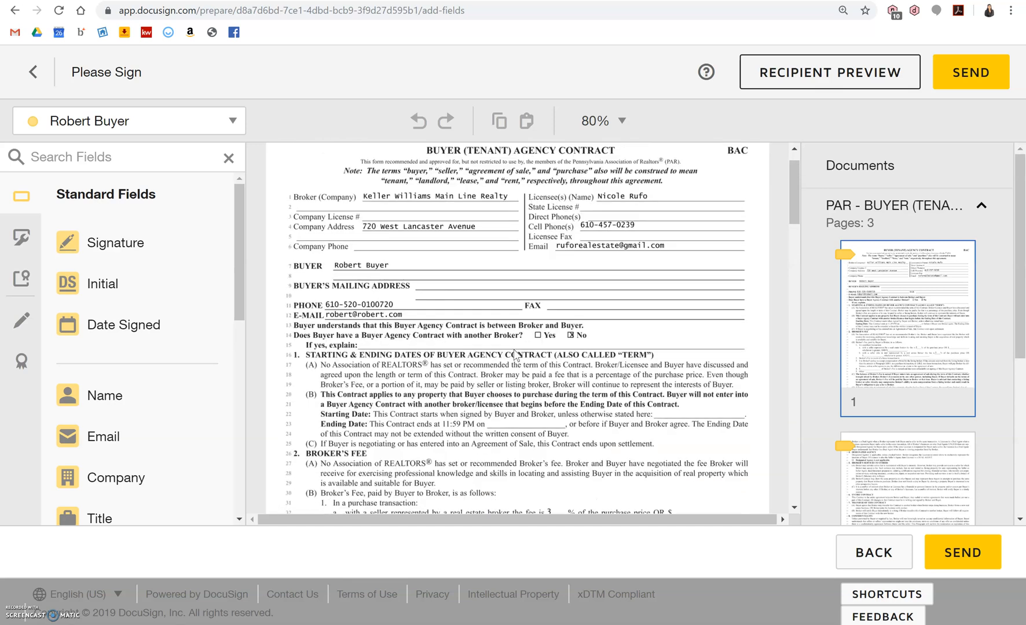
scroll(513, 353, "down", 1)
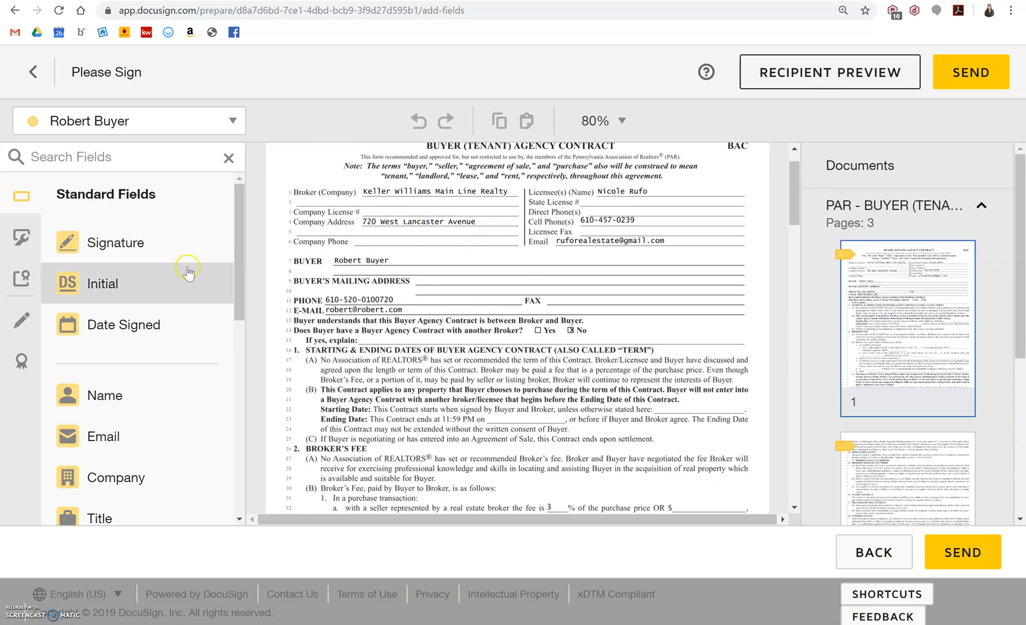
scroll(165, 324, "down", 4)
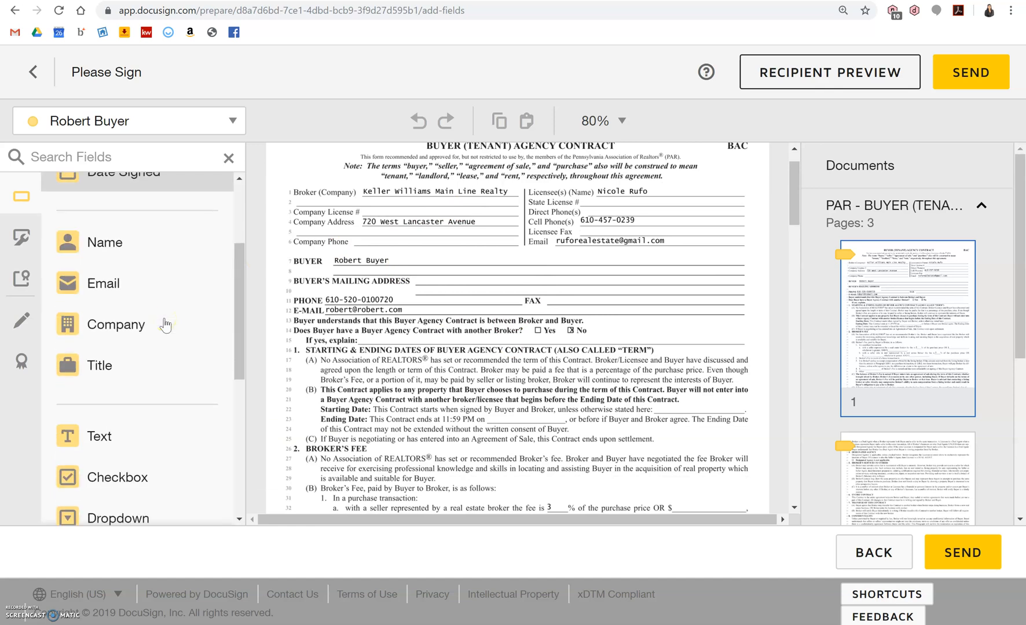
left_click(110, 381)
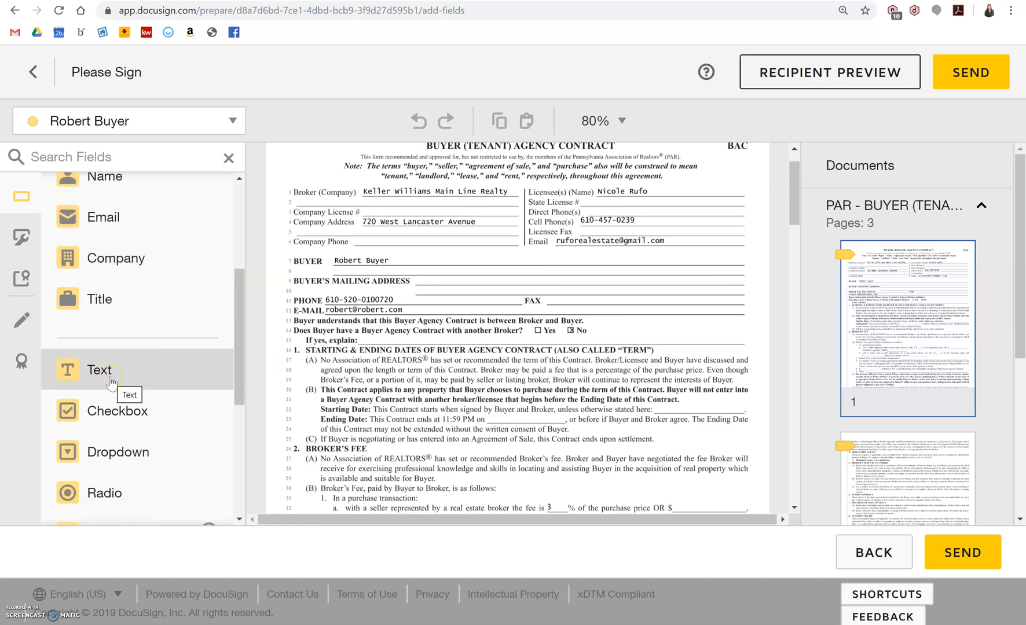
scroll(134, 340, "up", 3)
scroll(133, 338, "up", 2)
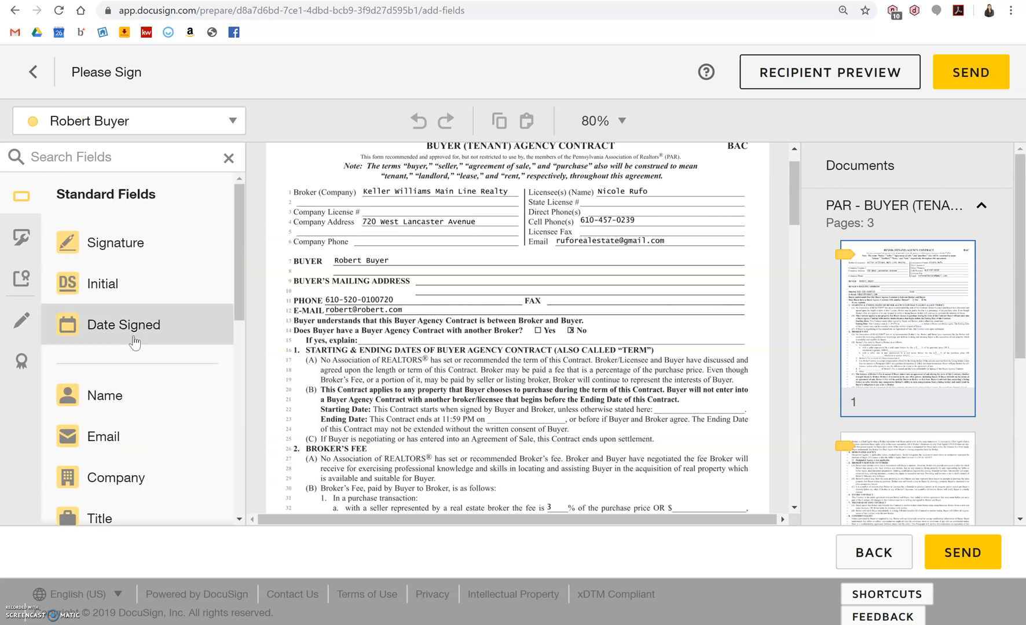
scroll(134, 342, "down", 6)
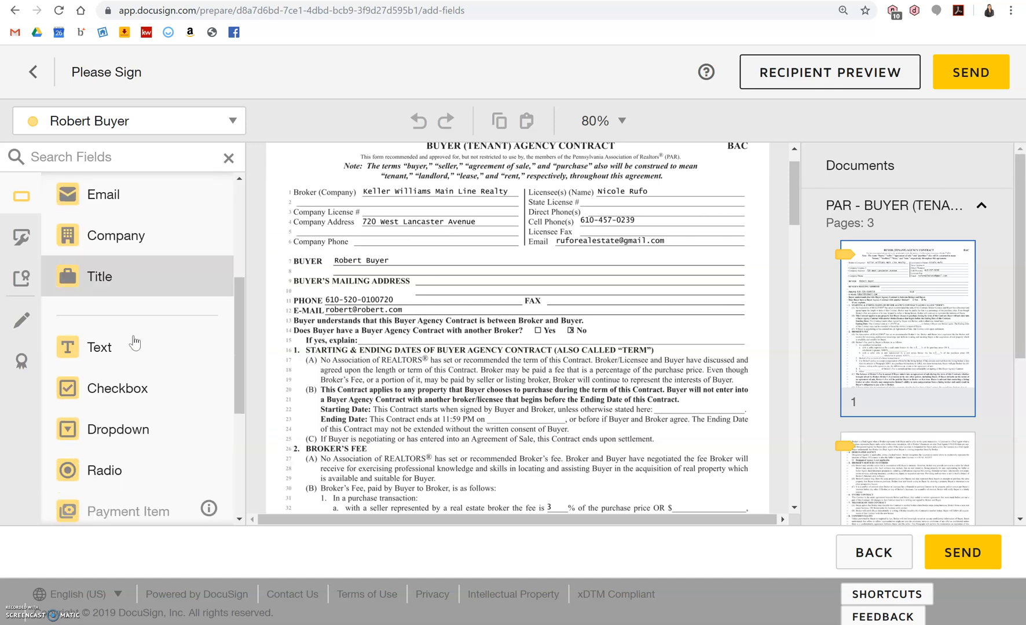
scroll(135, 342, "down", 2)
scroll(134, 342, "up", 4)
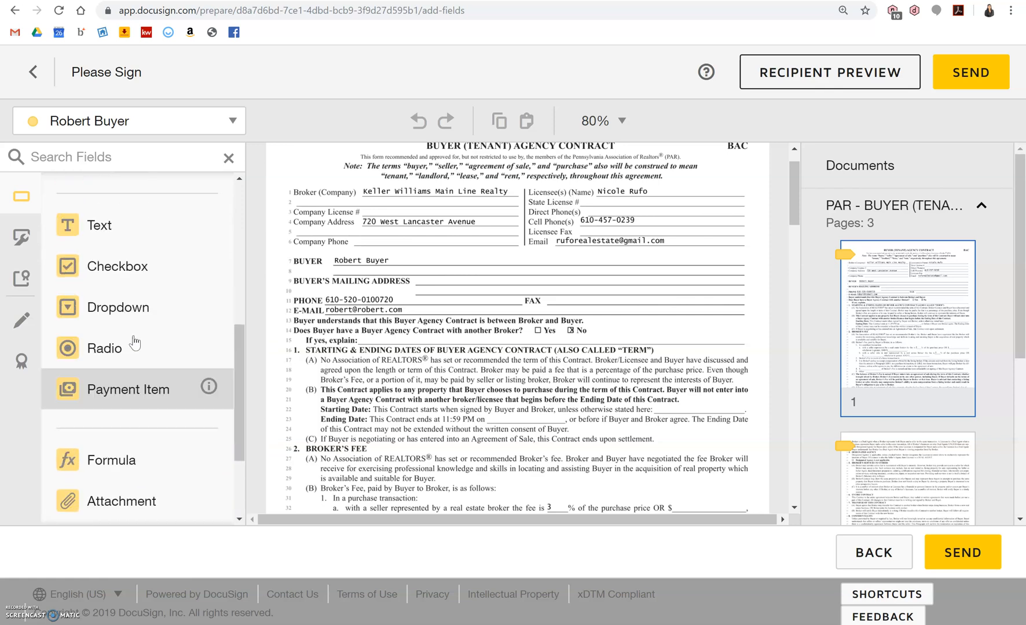
scroll(135, 341, "up", 3)
left_click(469, 290)
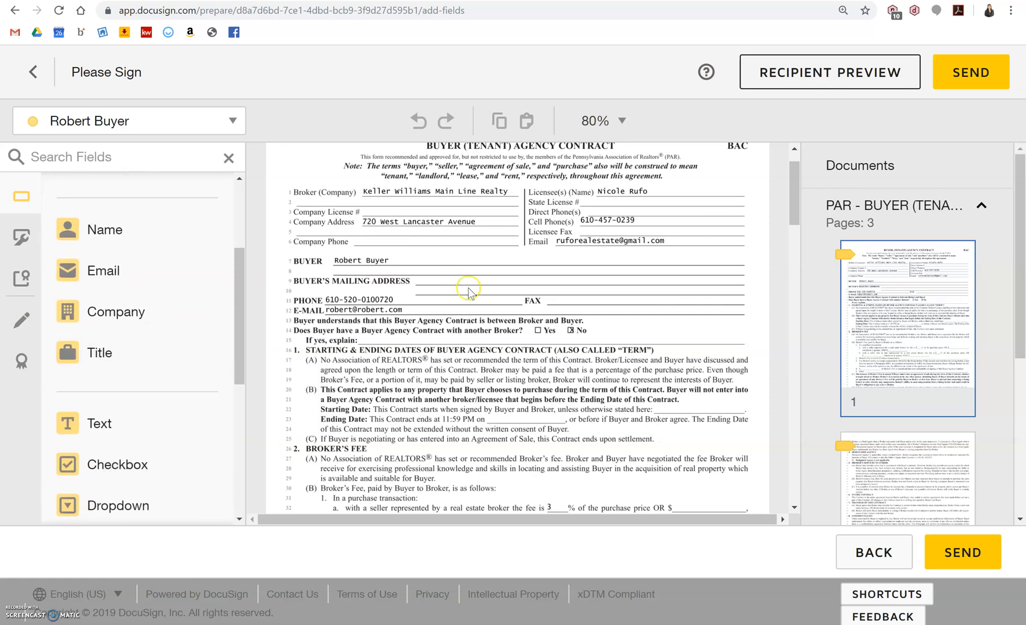
scroll(468, 290, "down", 6)
left_click(443, 269)
Check the buyer's initials field on page 2 and signature field on page 3.
left_click(360, 346)
left_click(356, 355)
scroll(357, 359, "down", 10)
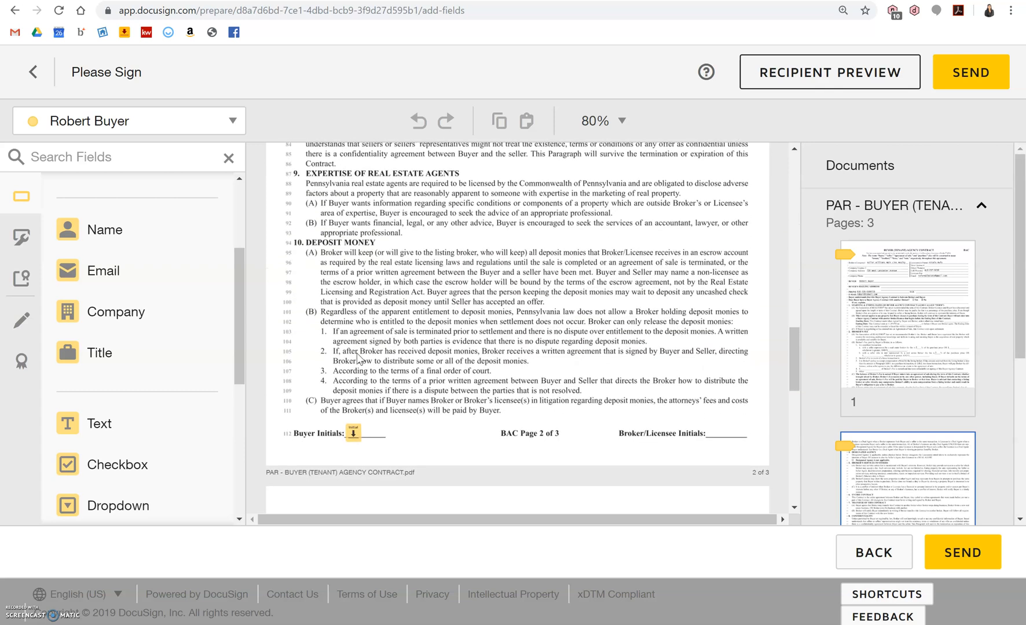
left_click(361, 441)
scroll(359, 440, "down", 8)
scroll(351, 433, "down", 3)
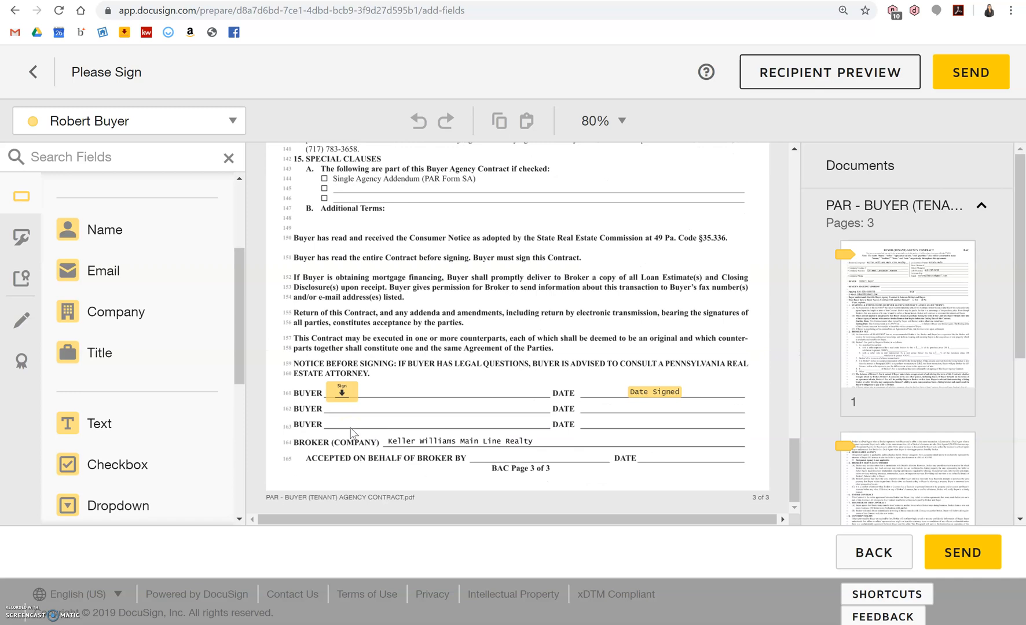
left_click(330, 412)
left_click(341, 391)
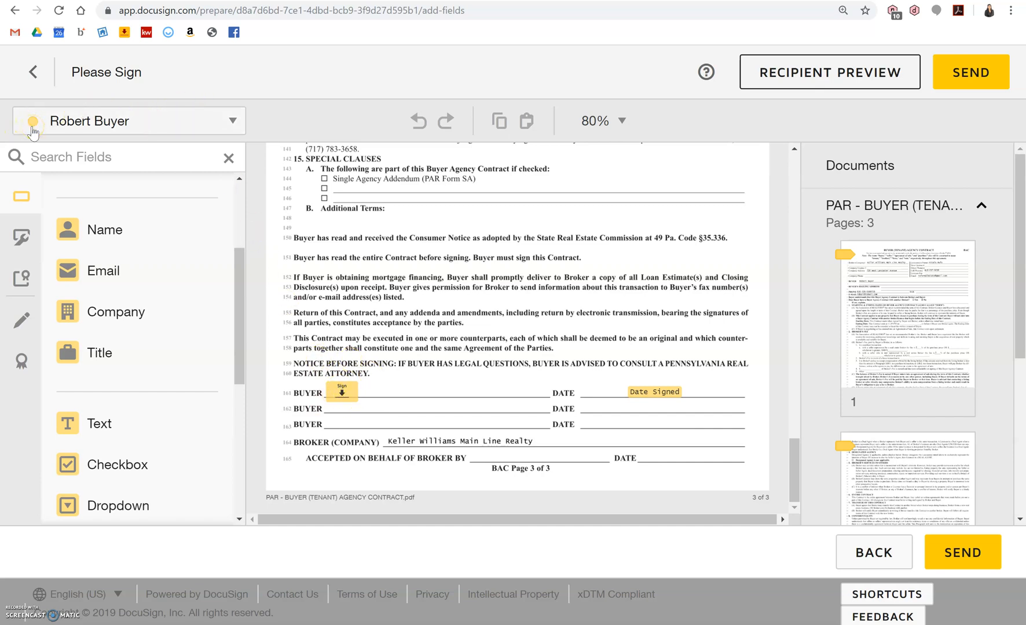
Keep the buyer as the fields' signer and send the envelope.
left_click(129, 125)
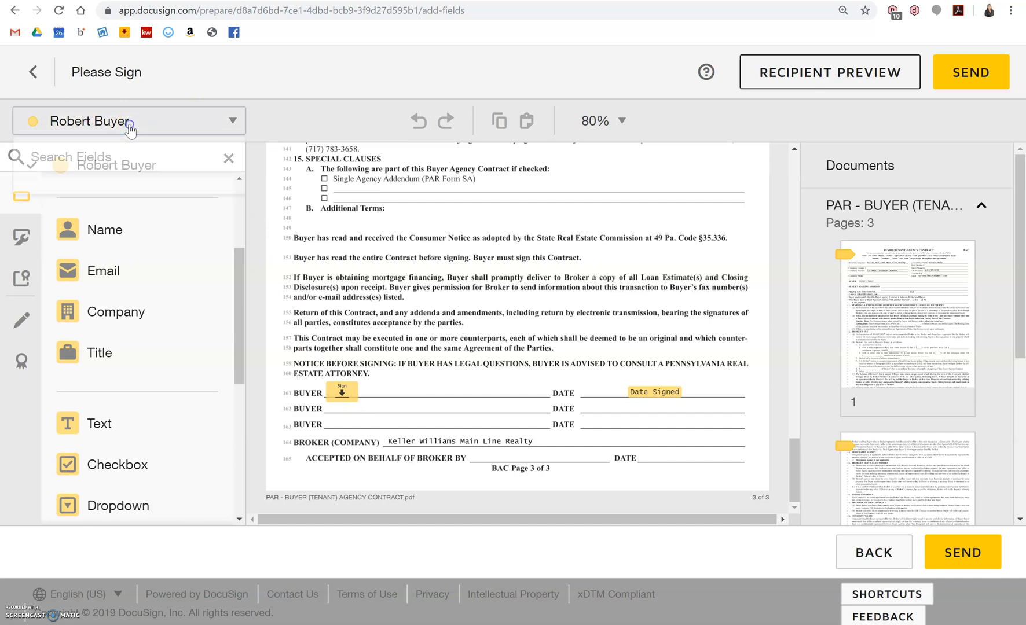
left_click(142, 169)
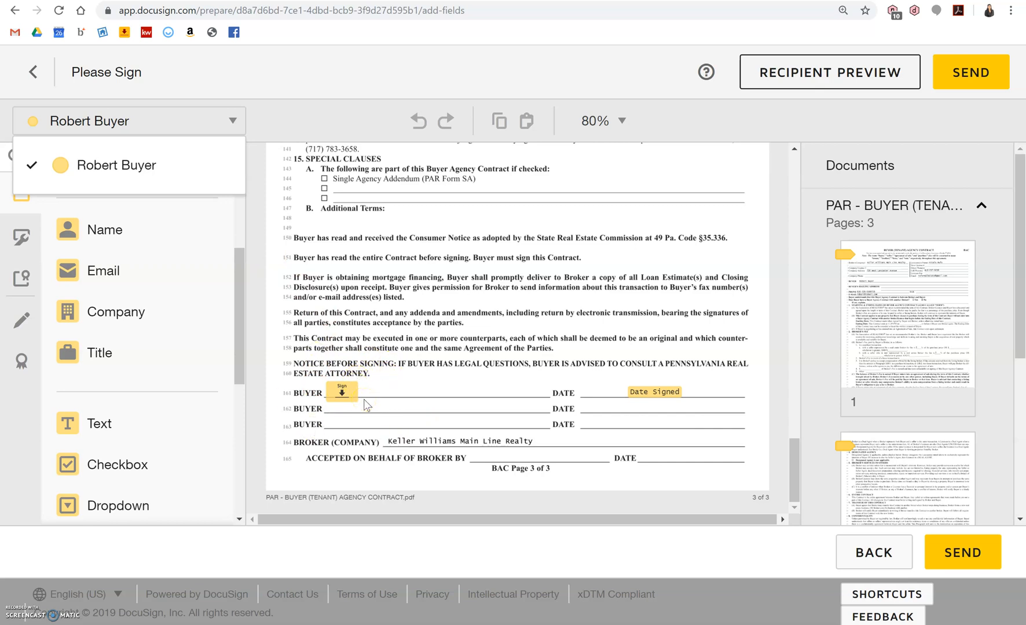
left_click(978, 76)
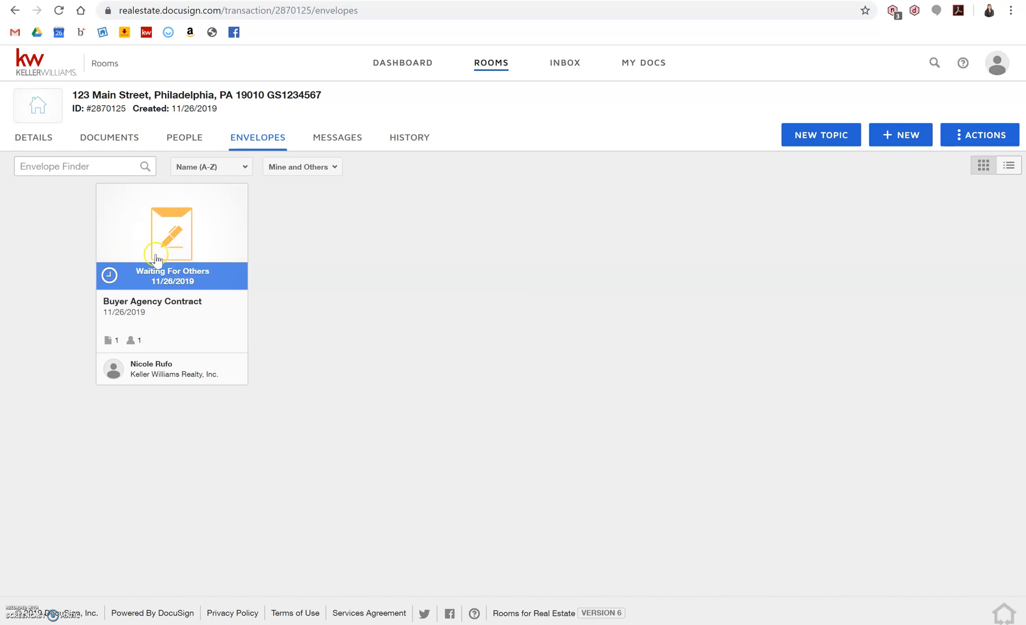
Click around the Buyer Agency Contract entry in the Envelopes list.
left_click(137, 268)
left_click(176, 283)
left_click(142, 271)
left_click(200, 280)
left_click(110, 274)
left_click(223, 273)
left_click(166, 273)
left_click(129, 275)
left_click(158, 278)
Go to the room's Documents tab listing the five PAR forms.
left_click(113, 139)
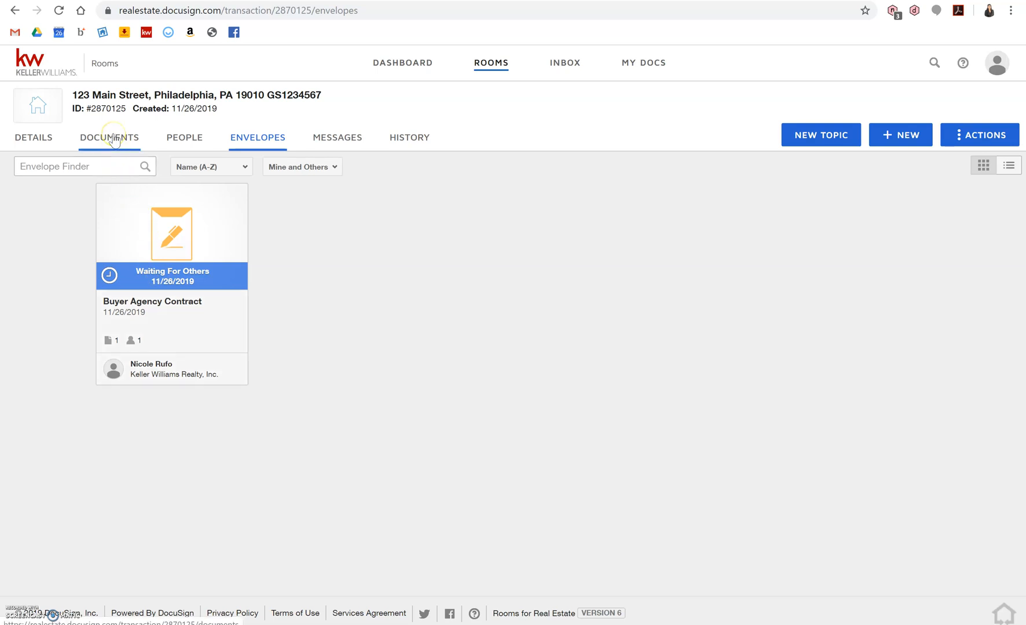
left_click(114, 138)
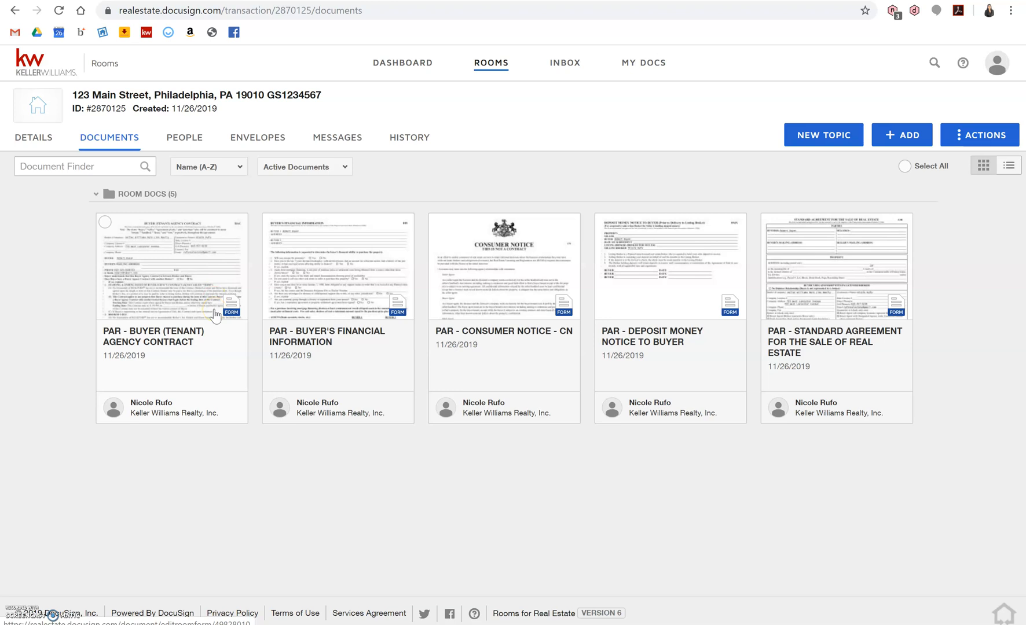
left_click(509, 267)
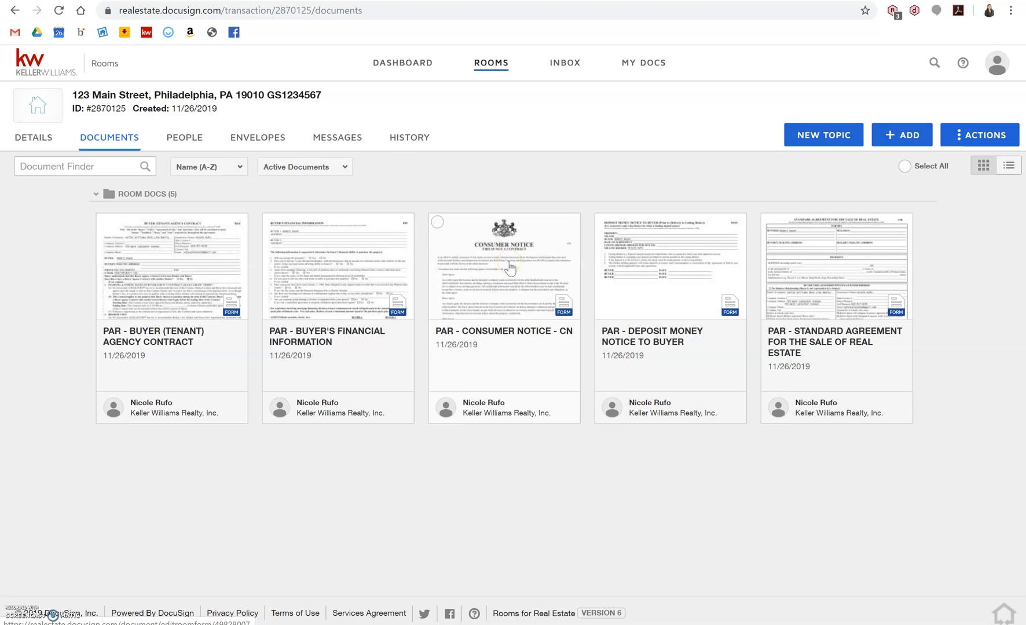